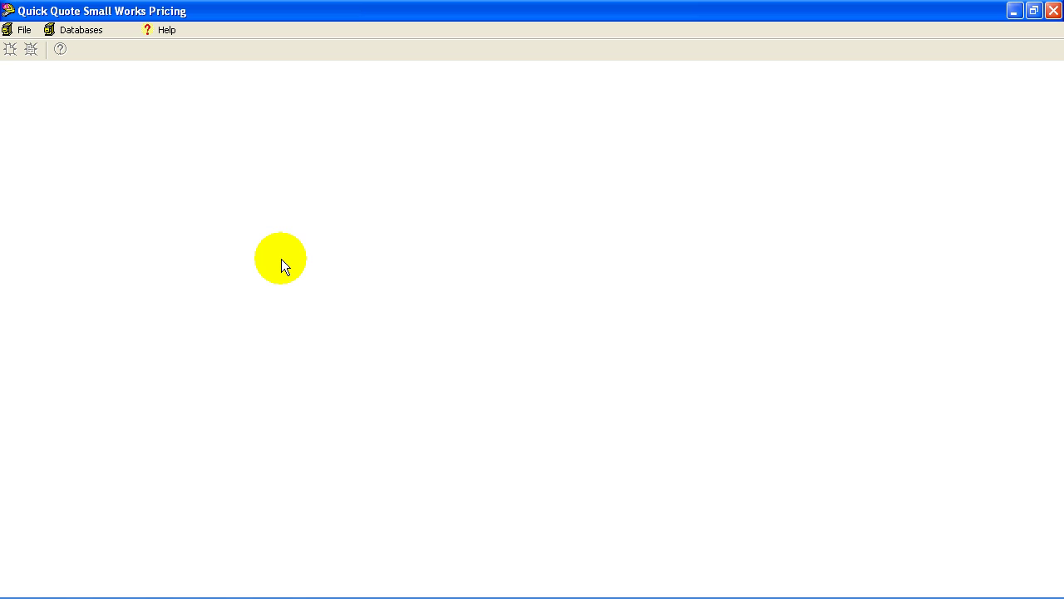
Start a new job for client Bedrock County Council on the Standard 7 Day contract plan
left_click(10, 53)
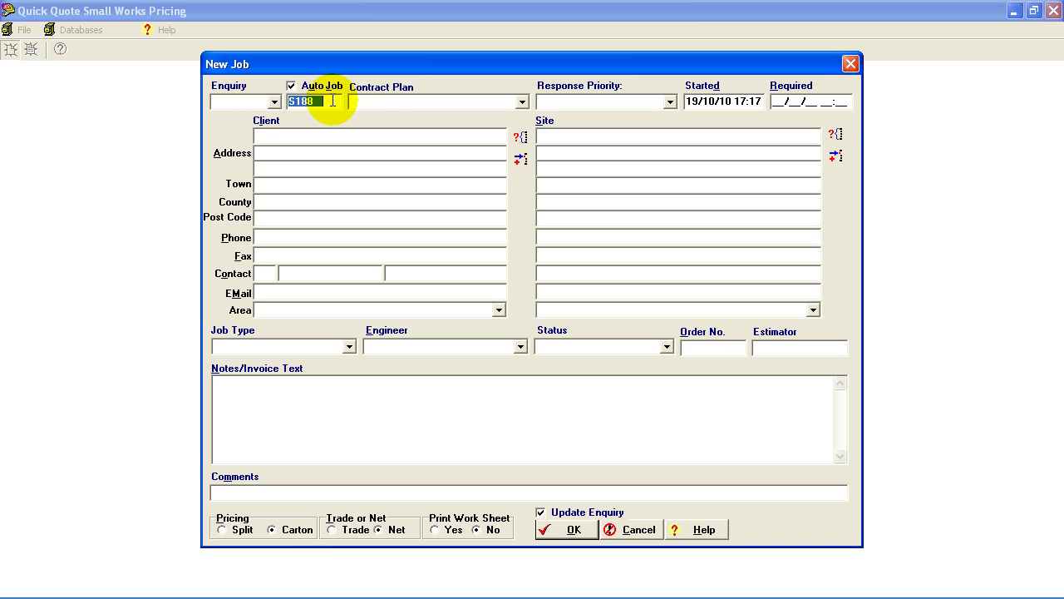
left_click(519, 137)
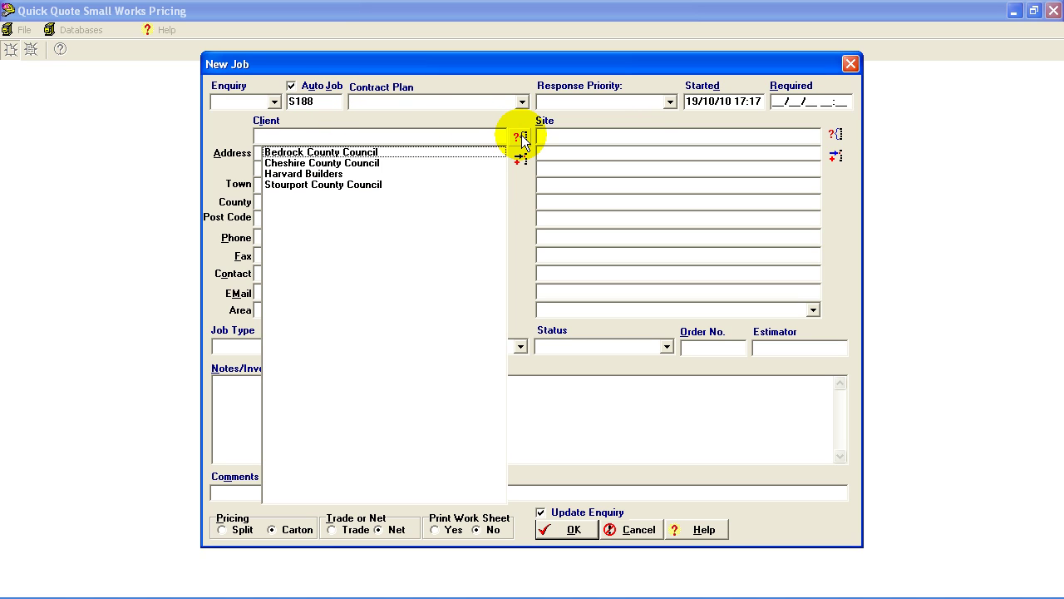
left_click(417, 152)
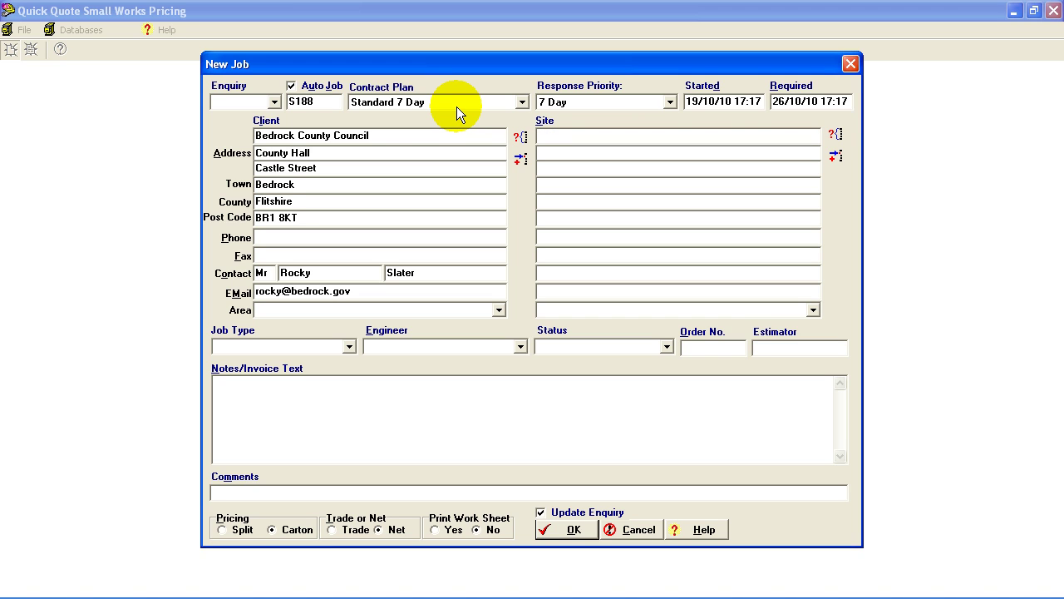
left_click(457, 107)
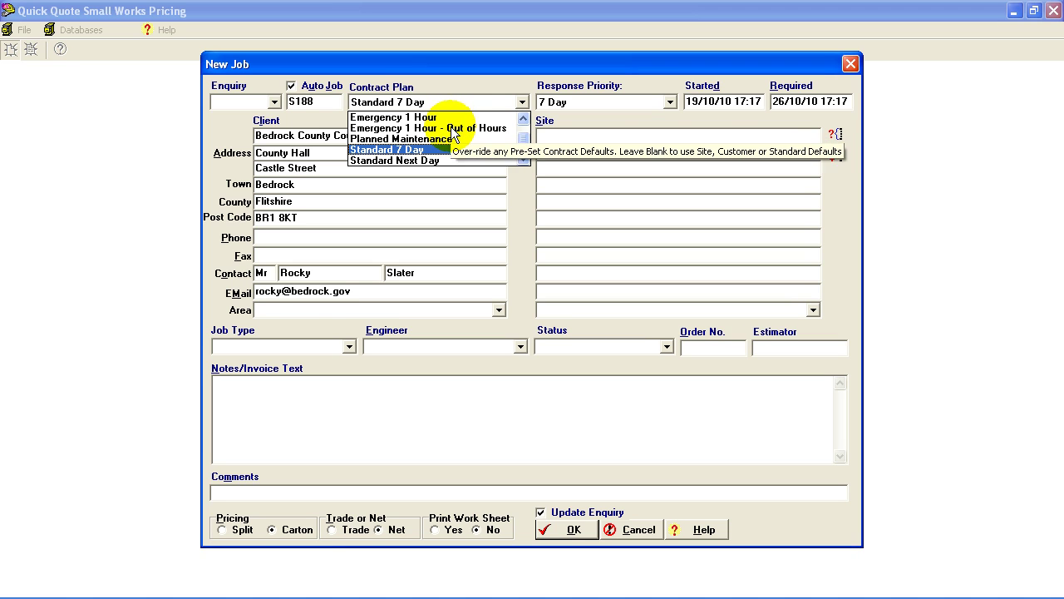
left_click(453, 157)
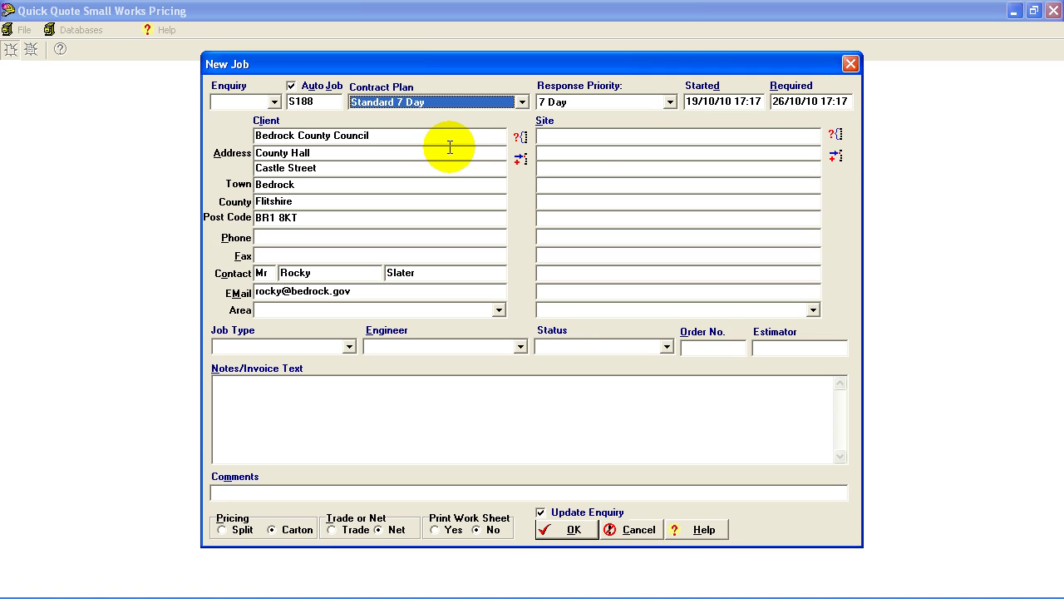
Set site Bedrock College, job type Small Works, an engineer and Active status, then save
left_click(834, 134)
double_click(595, 155)
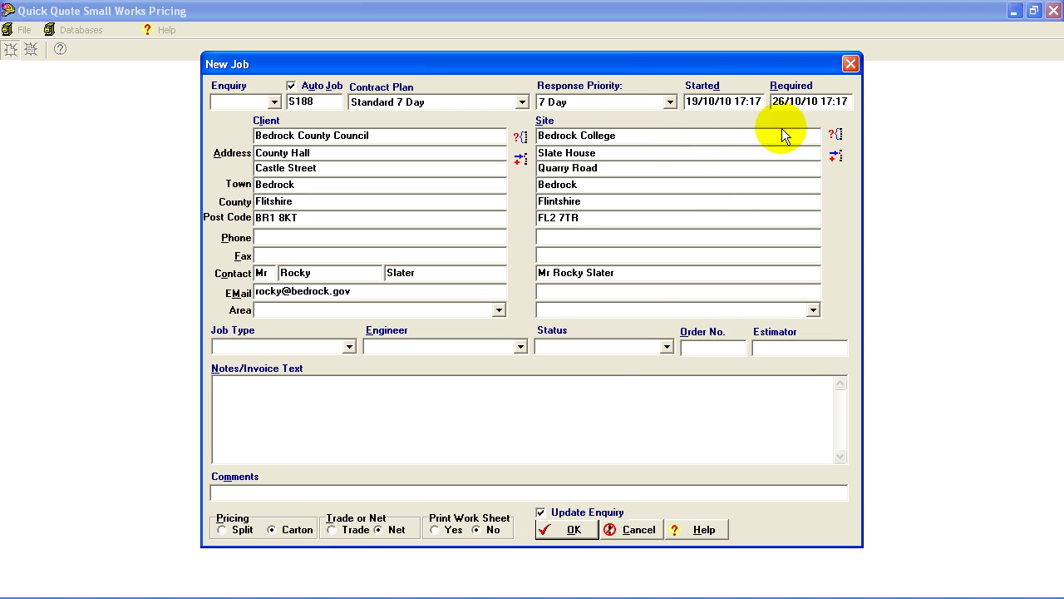
left_click(348, 348)
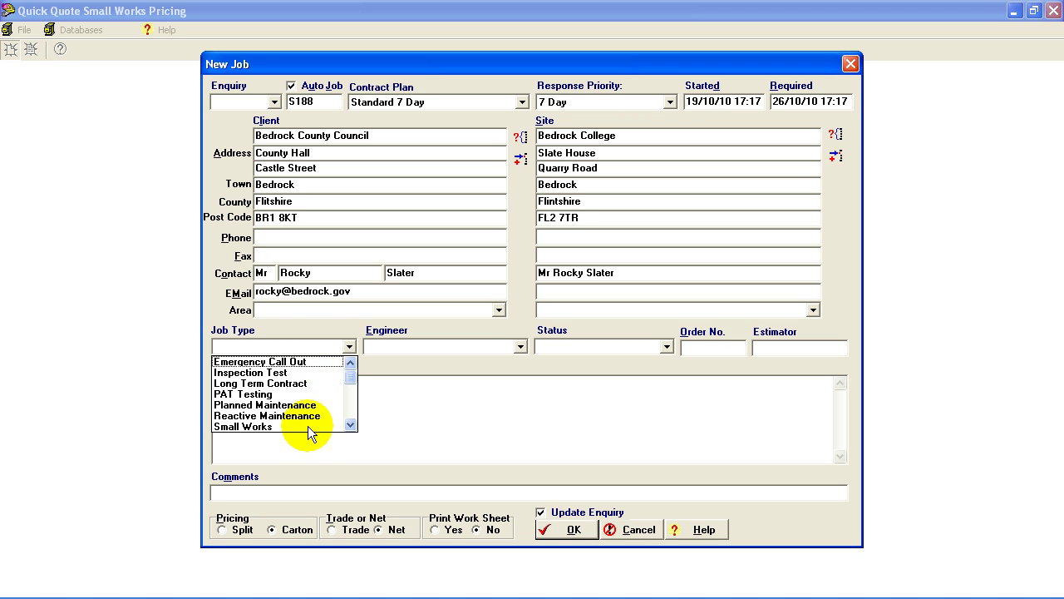
left_click(308, 426)
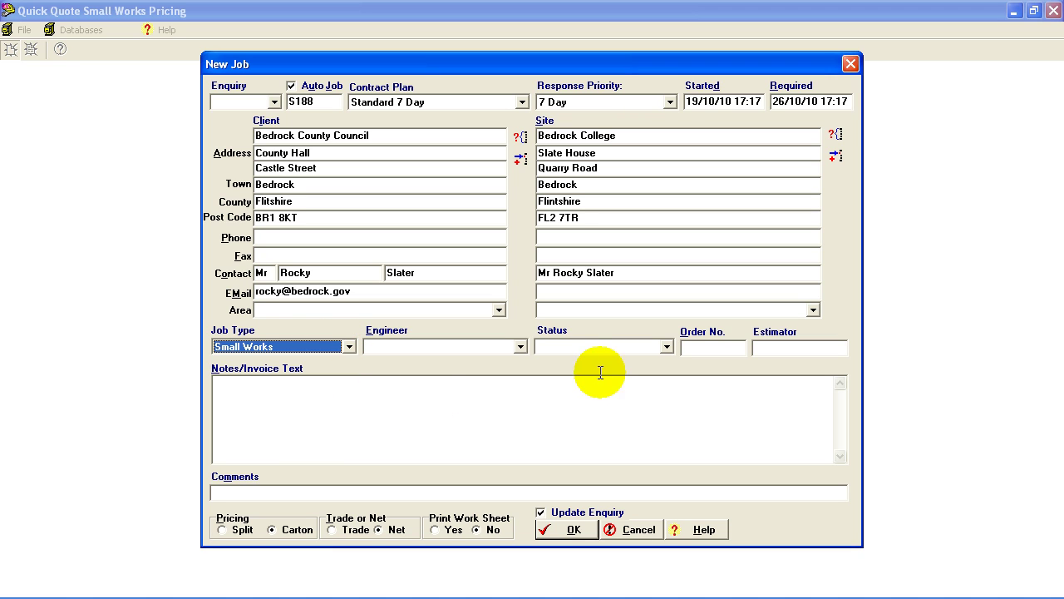
left_click(521, 348)
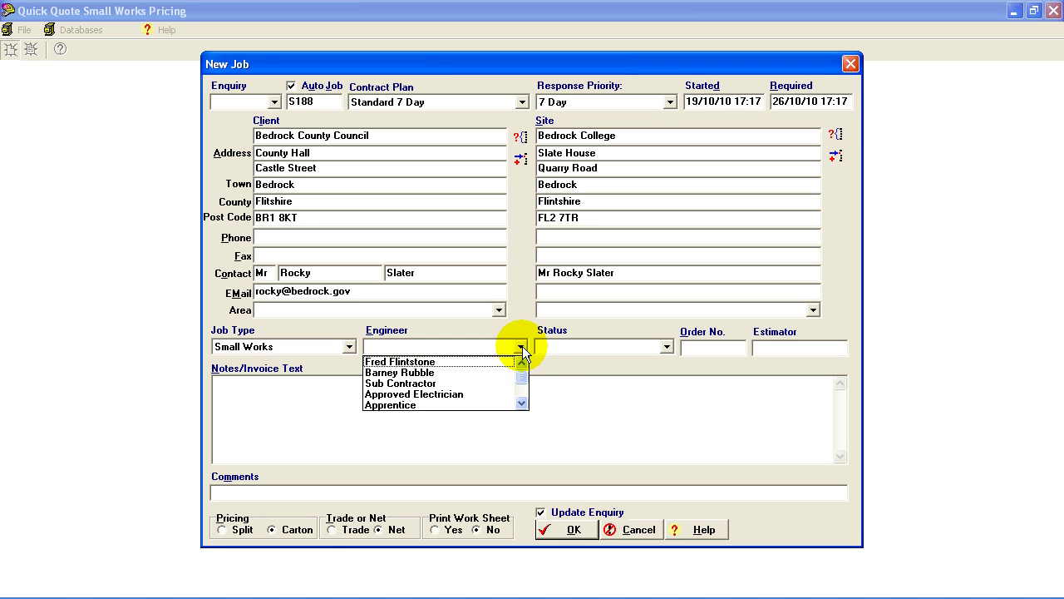
left_click(479, 372)
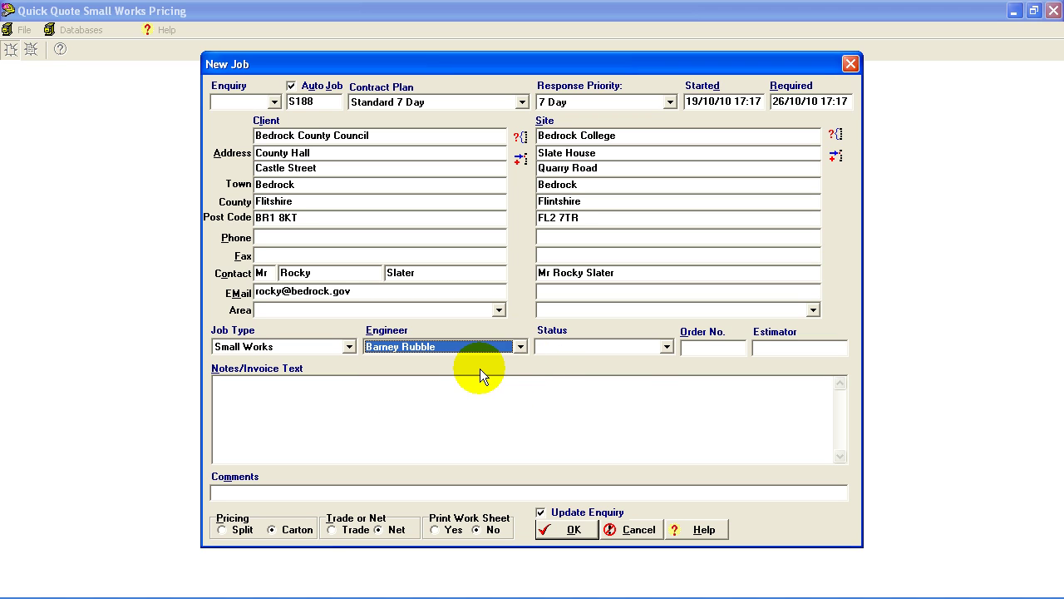
left_click(667, 348)
left_click(641, 360)
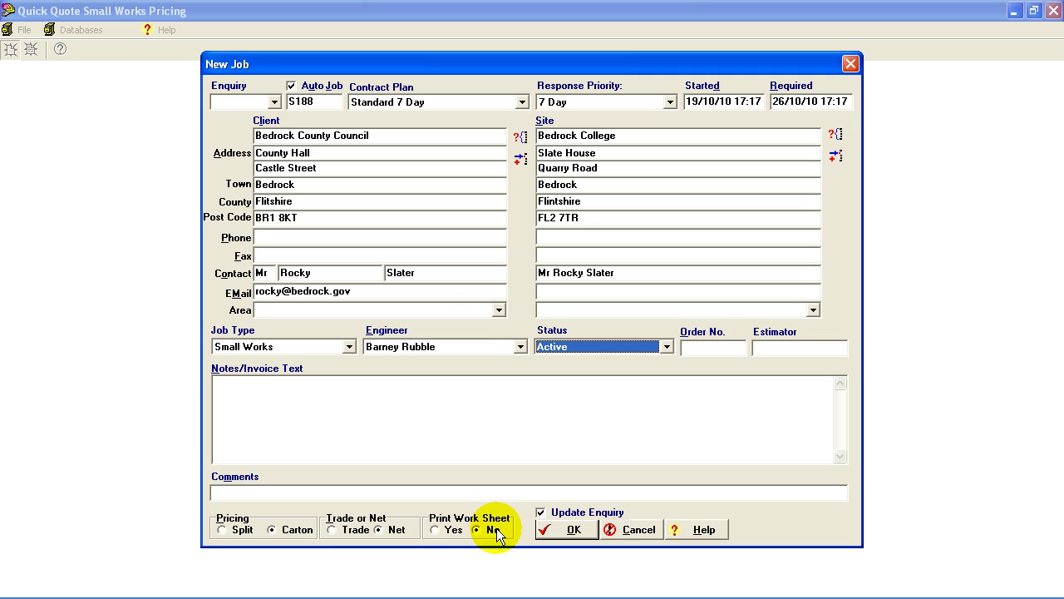
left_click(558, 530)
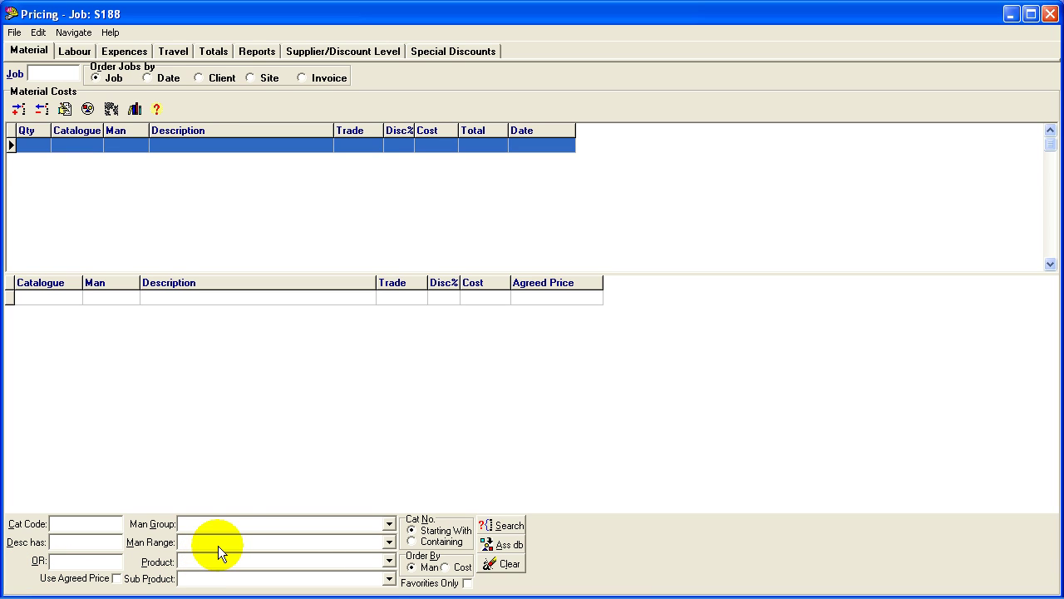
Filter the catalogue to MK Electric, Logic Plus range, Wiring Accessories, Sockets
left_click(233, 522)
type("mk")
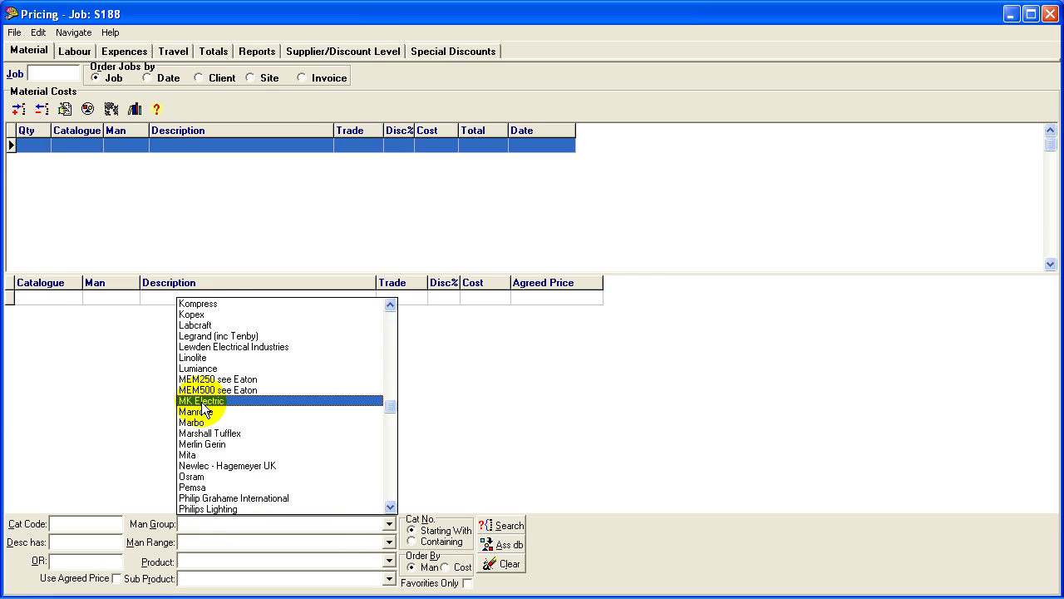
left_click(202, 404)
left_click(239, 541)
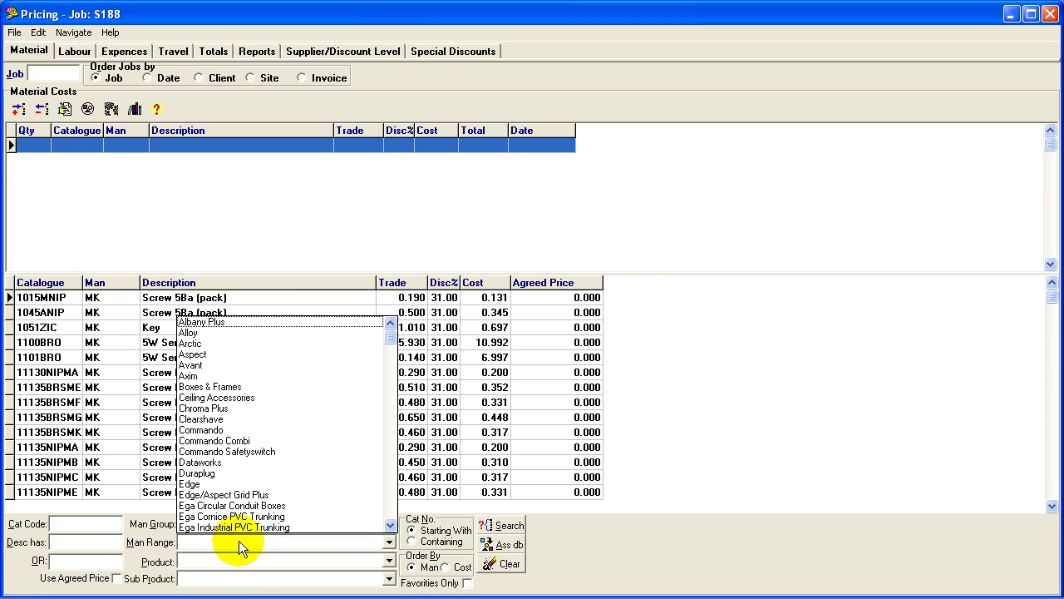
type("lo")
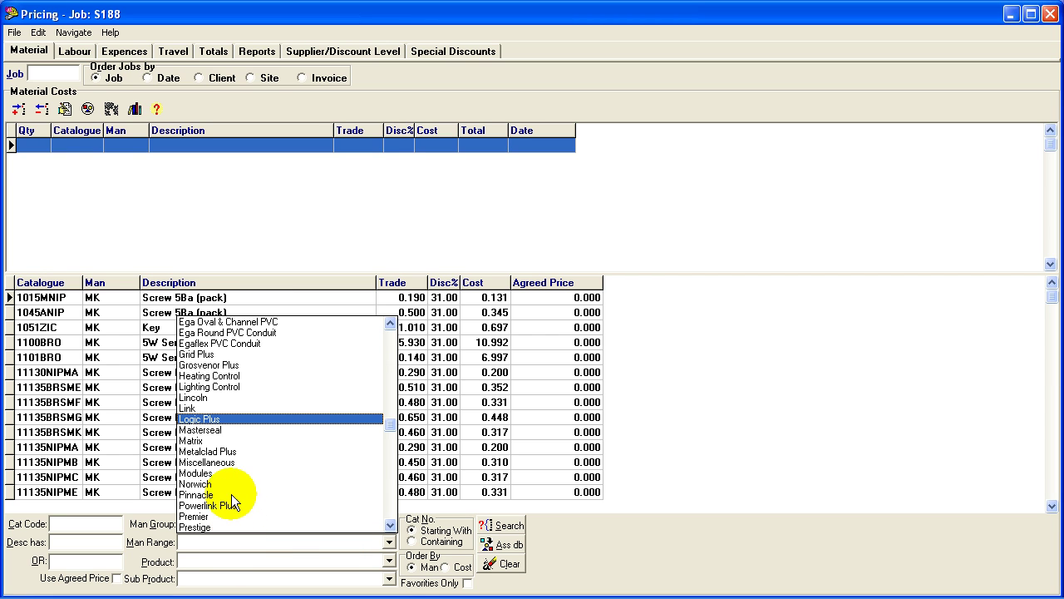
left_click(226, 420)
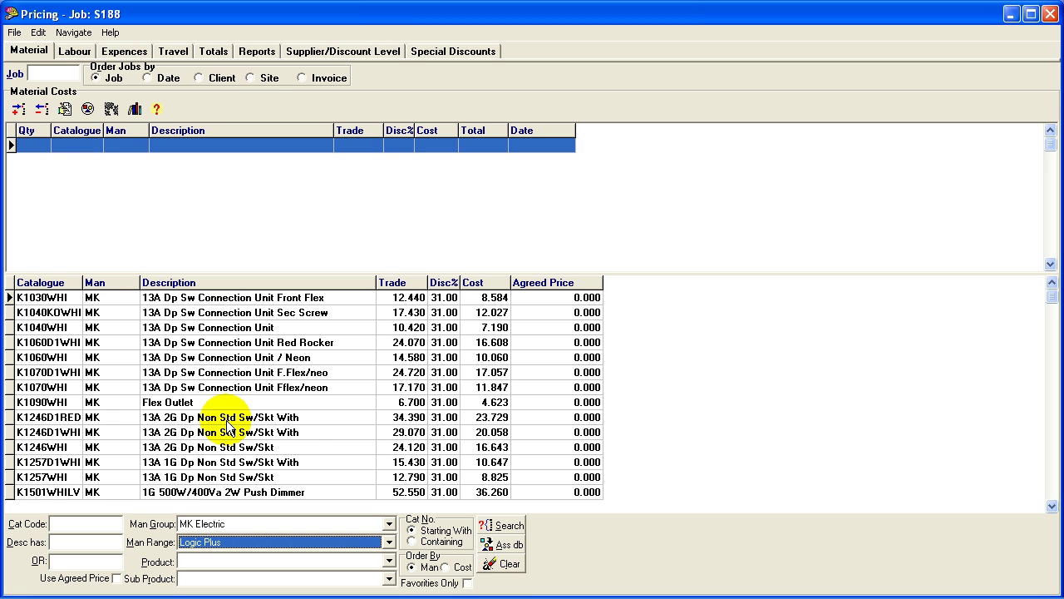
left_click(388, 564)
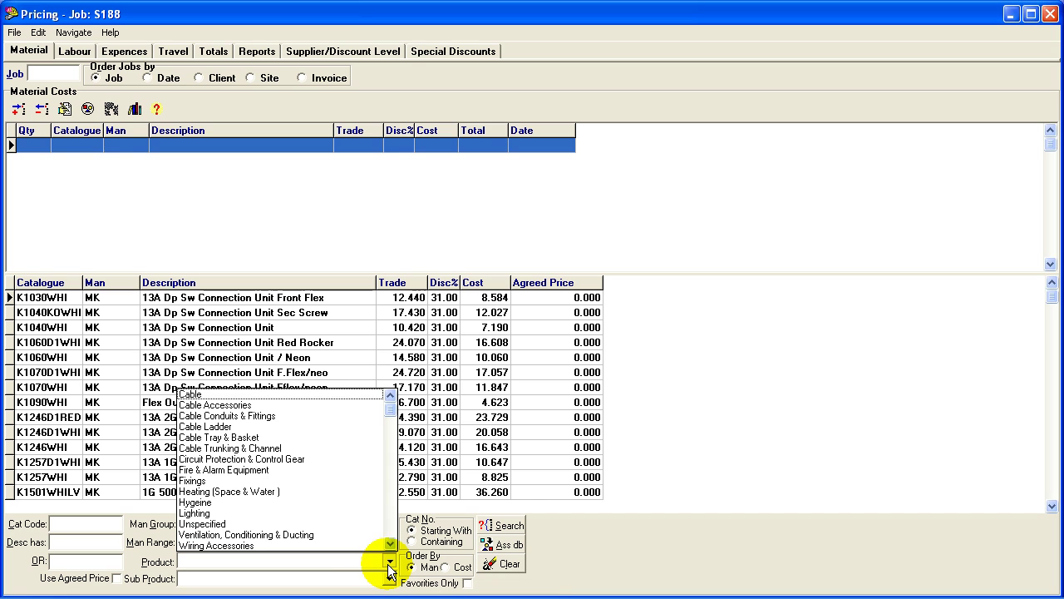
left_click(276, 547)
left_click(294, 578)
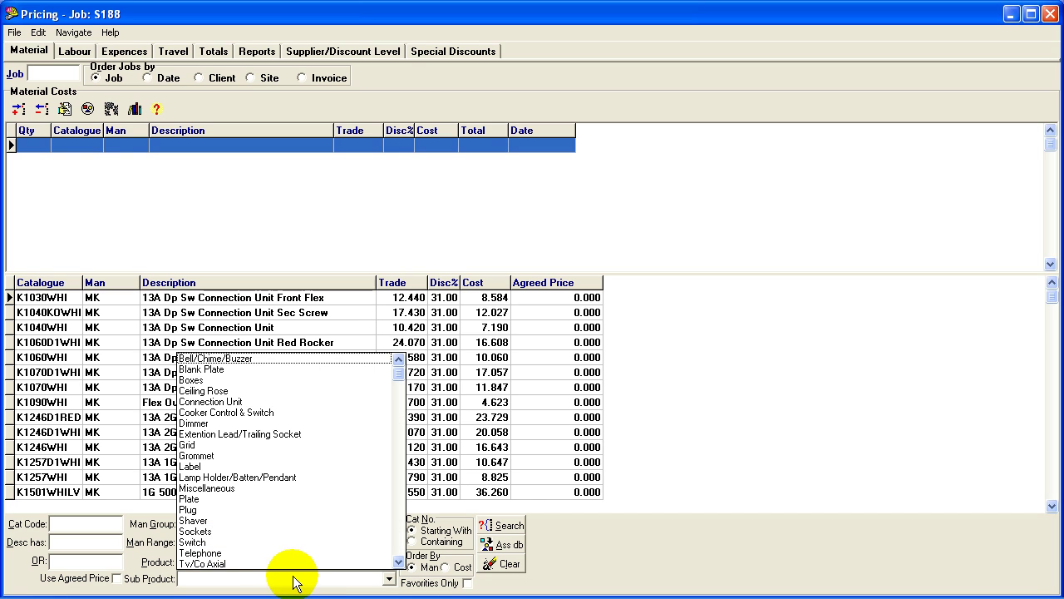
left_click(192, 532)
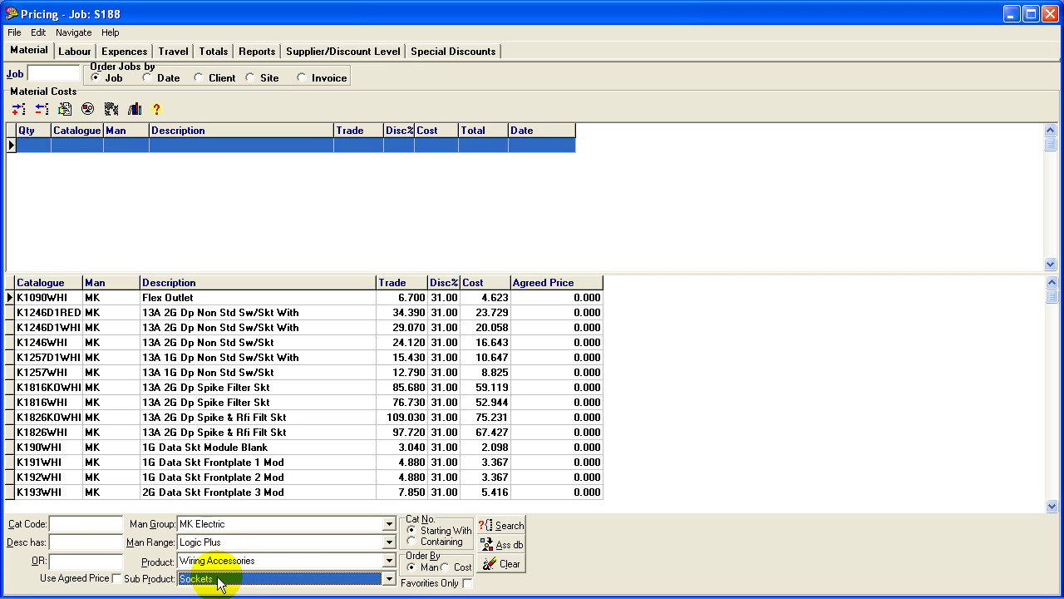
Clear all the catalogue filters
left_click(511, 565)
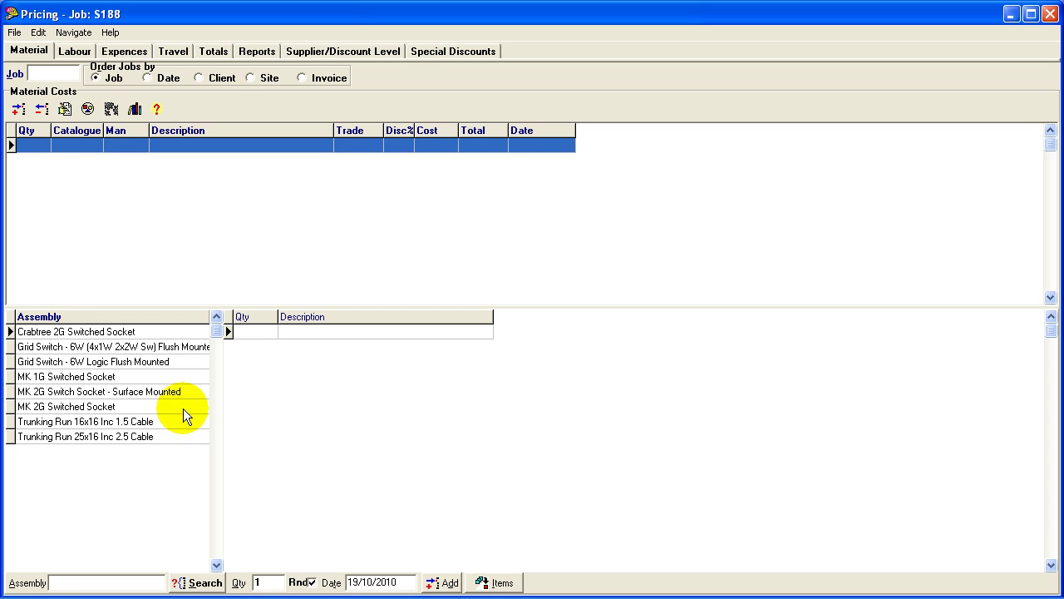
Add 4 MK 2G surface socket assemblies and 18 Trunking Run 25x16 Inc 2.5 Cable assemblies
left_click(178, 394)
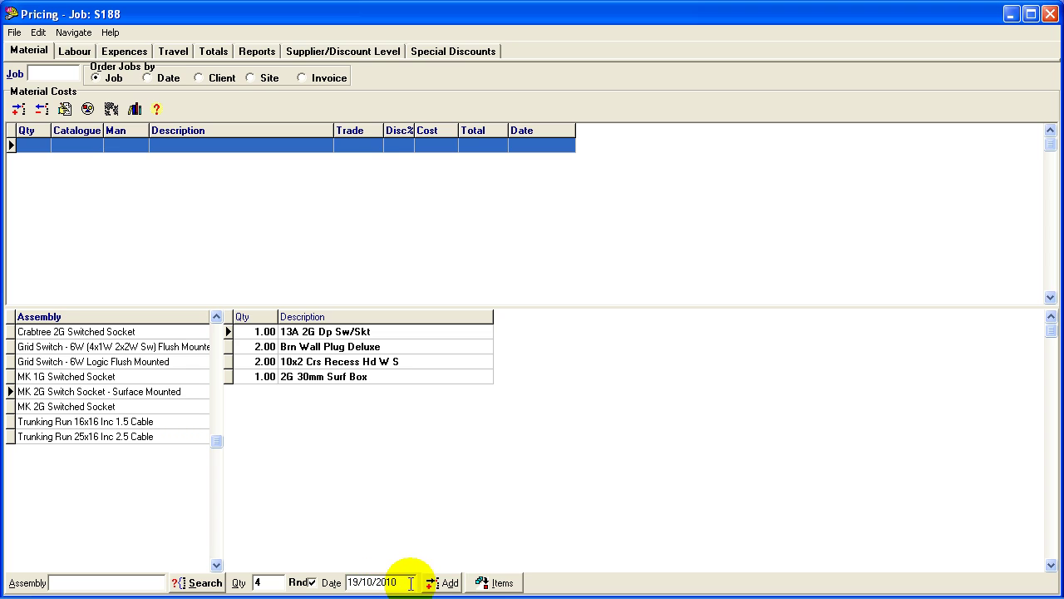
left_click(441, 582)
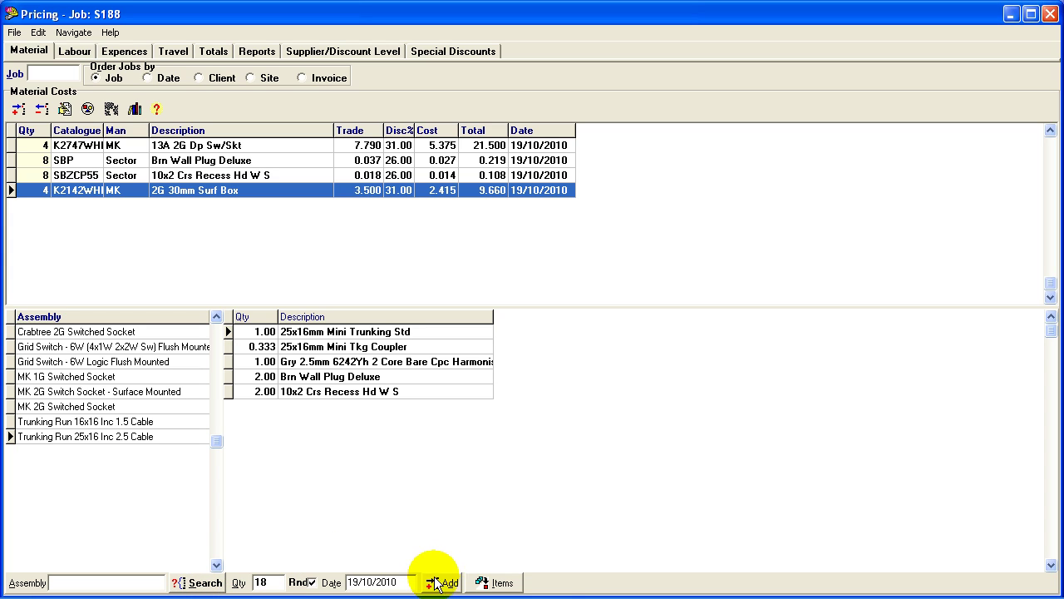
left_click(442, 584)
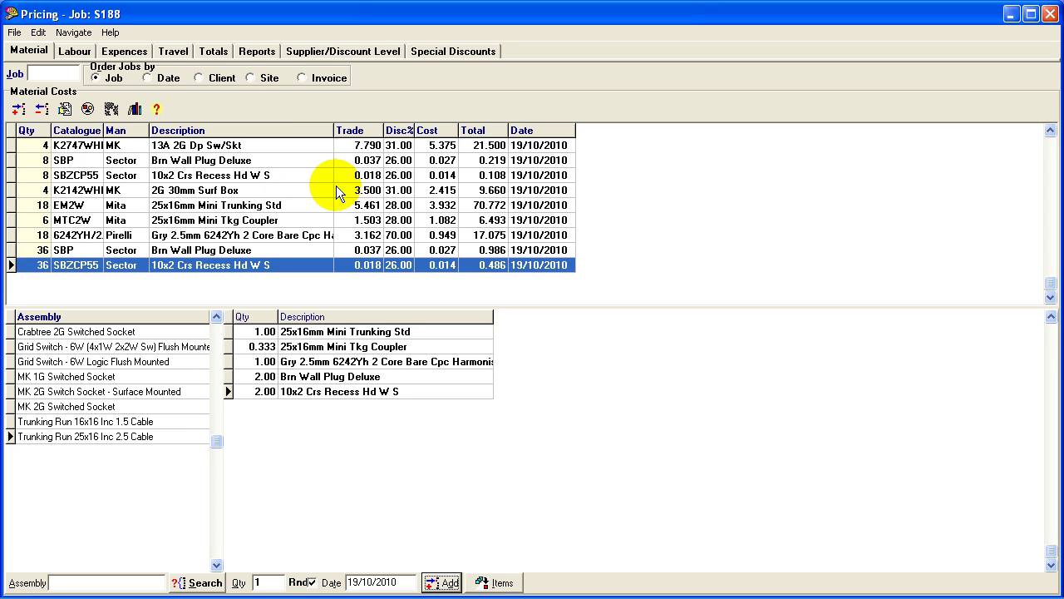
Add a labour line for the operative from 08:00 to 13:00 at 16.50 per hour
left_click(70, 52)
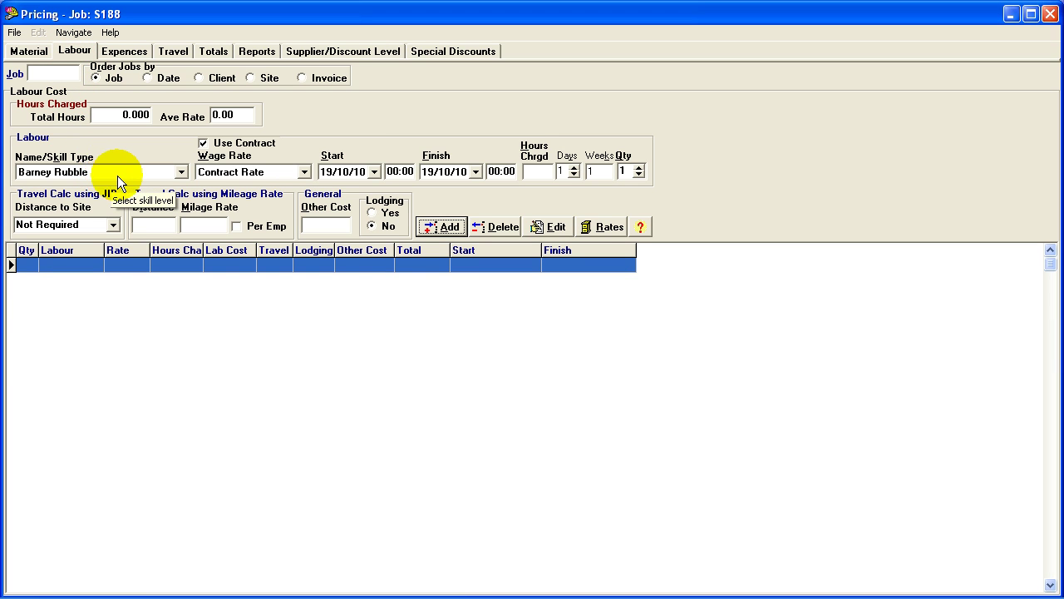
left_click(181, 172)
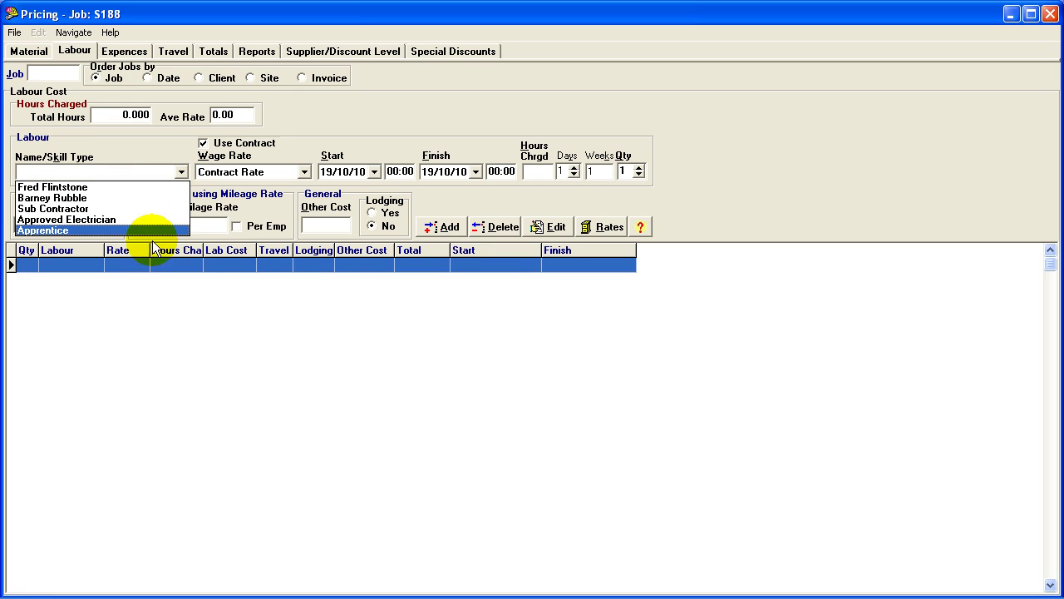
left_click(142, 200)
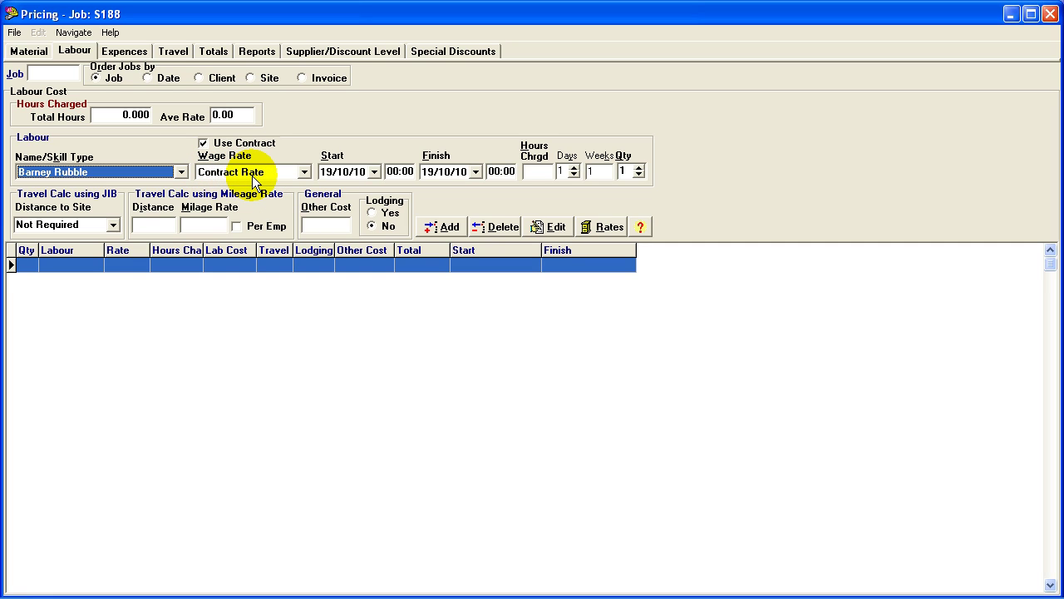
left_click(396, 171)
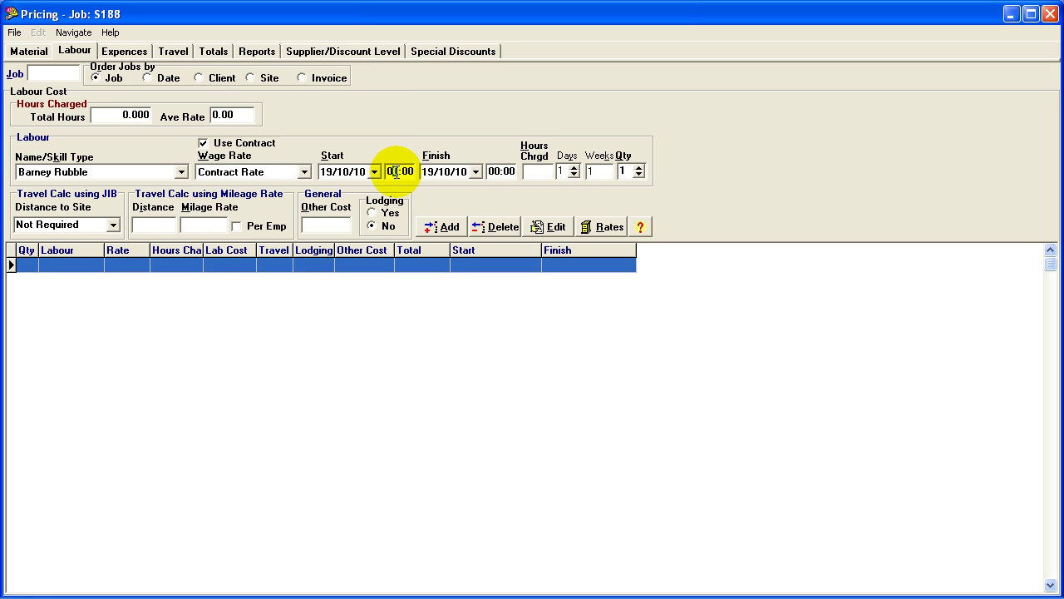
type("8")
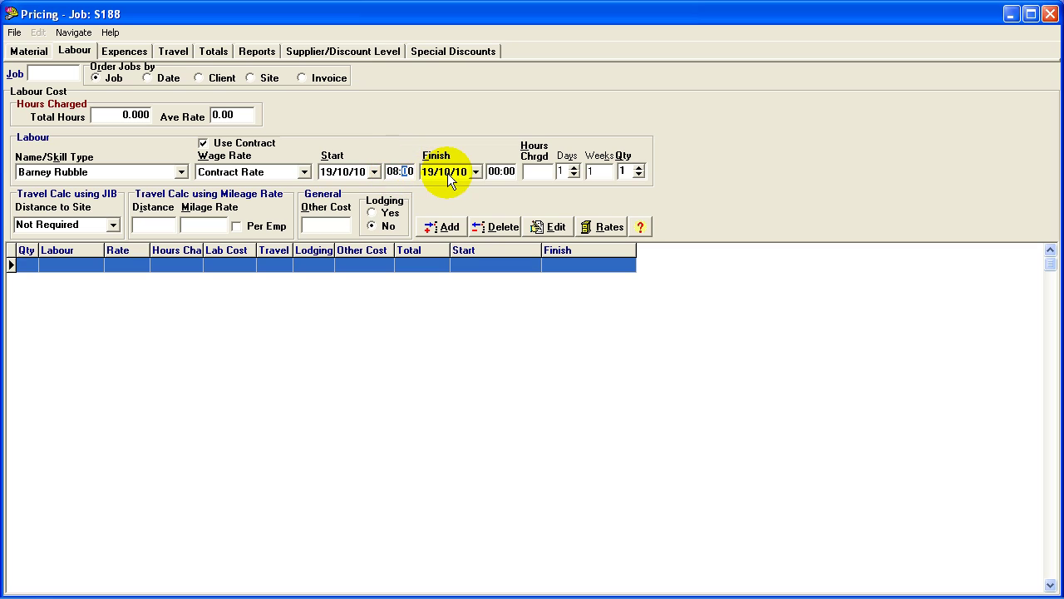
left_click(494, 171)
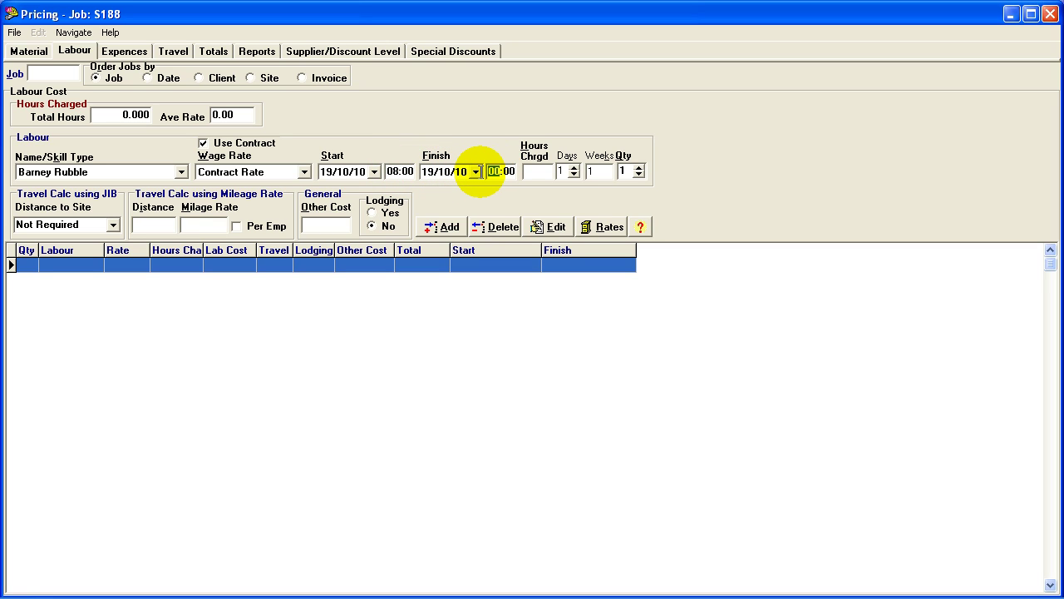
type("13")
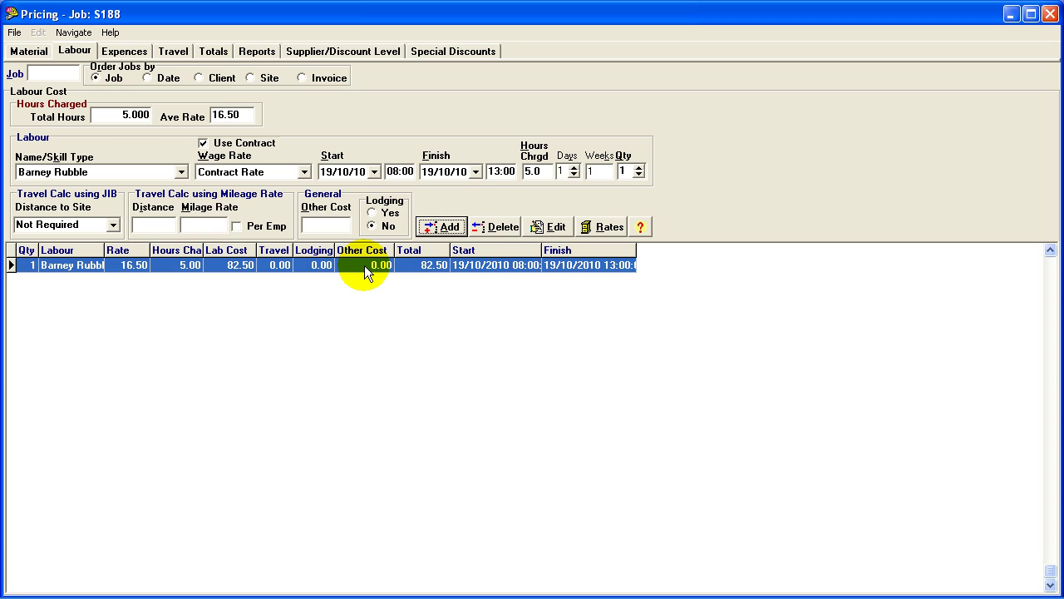
Keep distance to site at Not Required and go to the empty Travel/Expenses page
left_click(114, 225)
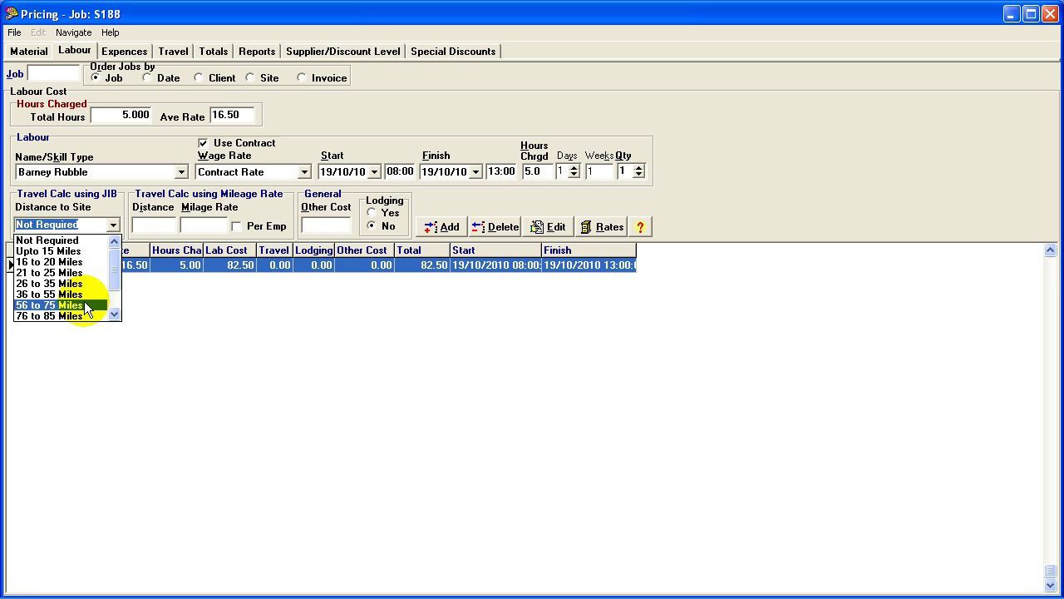
left_click(85, 224)
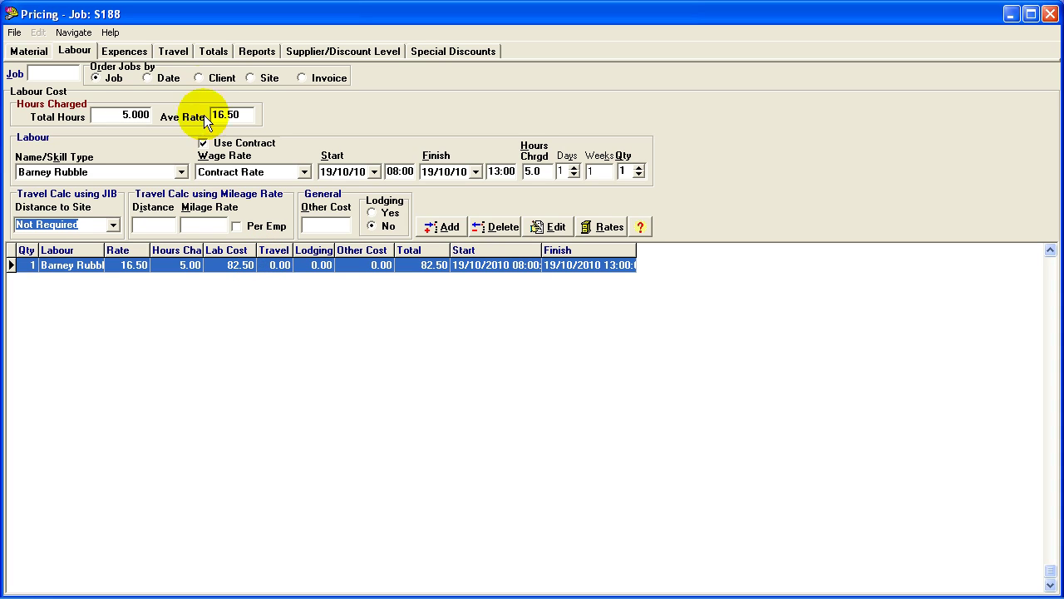
left_click(173, 55)
left_click(84, 123)
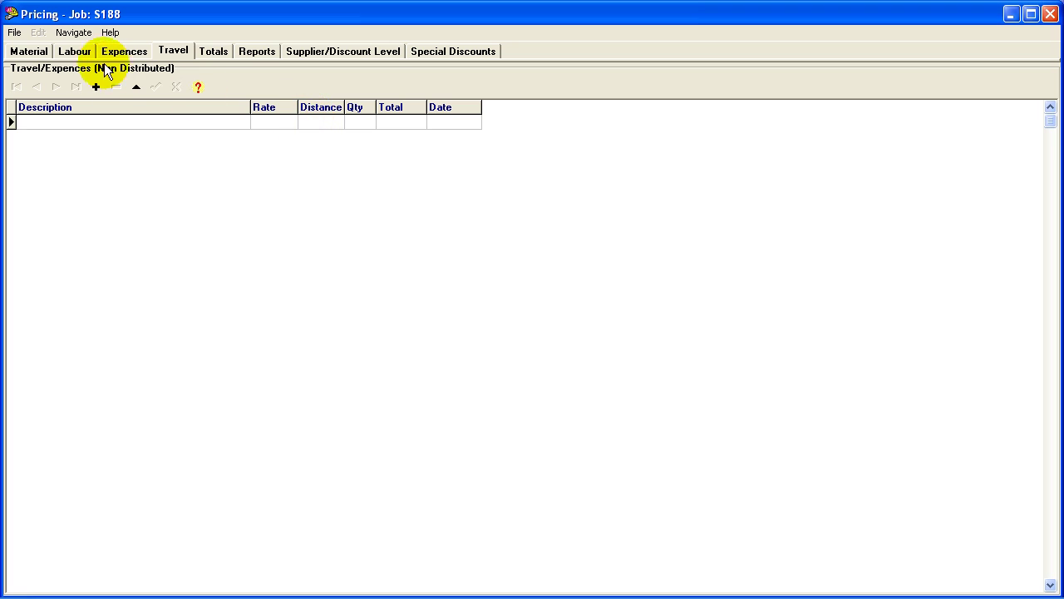
On the Labour page, load job M175, then reload job S188
left_click(68, 51)
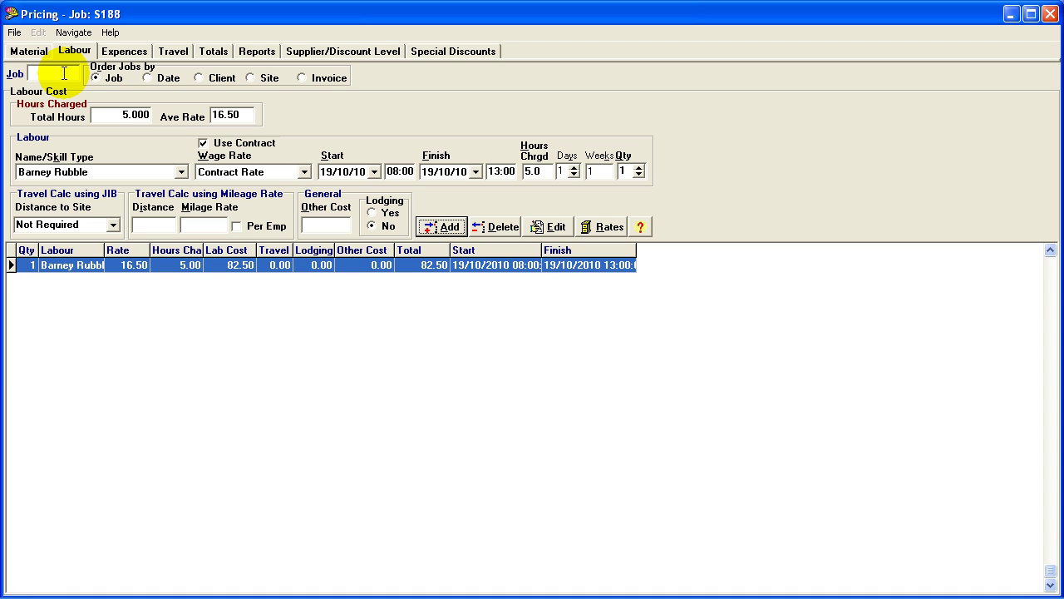
left_click(64, 73)
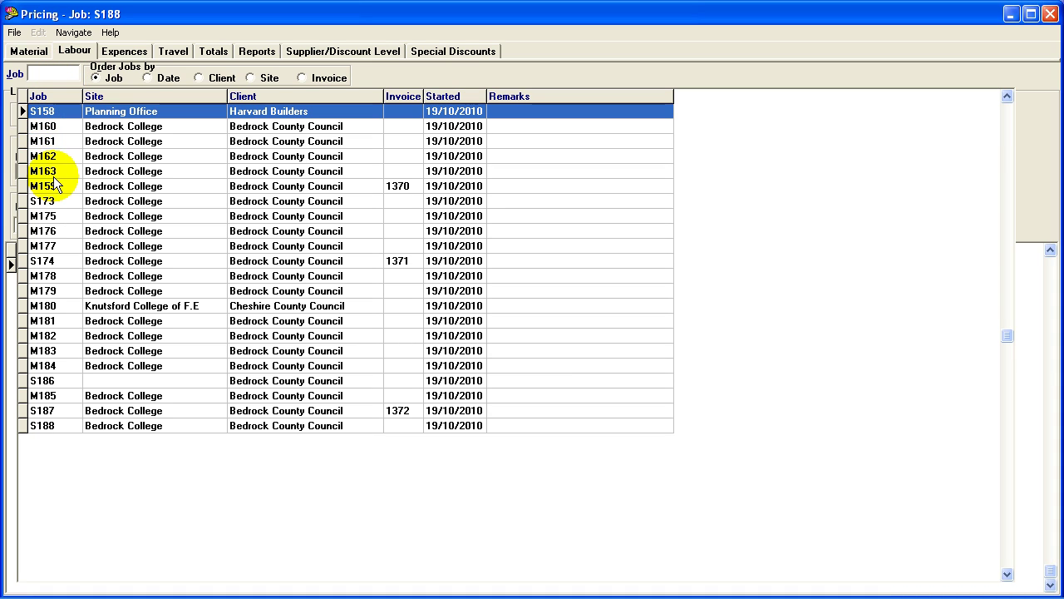
left_click(54, 218)
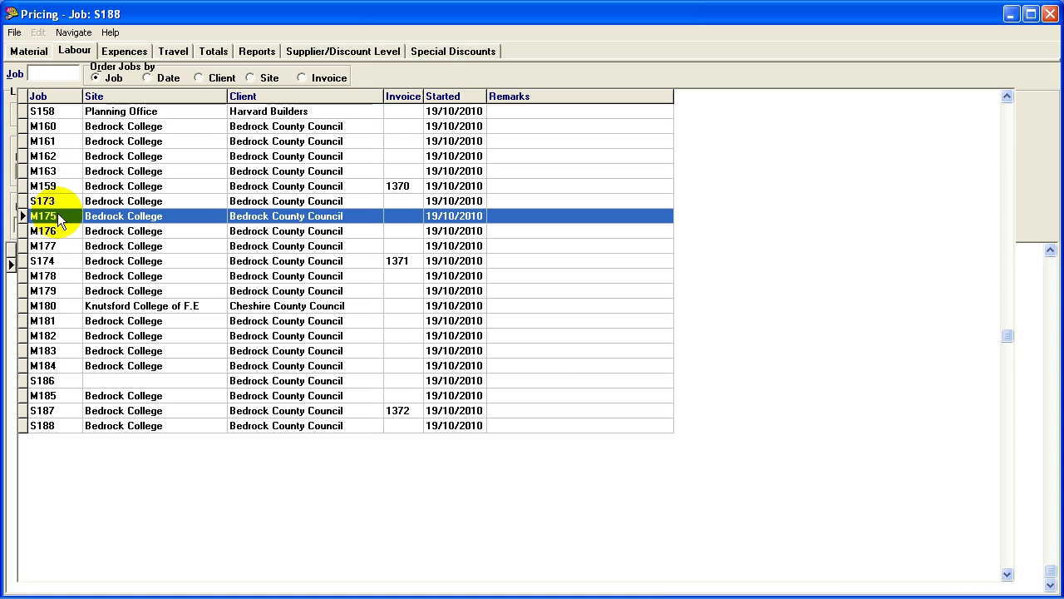
left_click(57, 216)
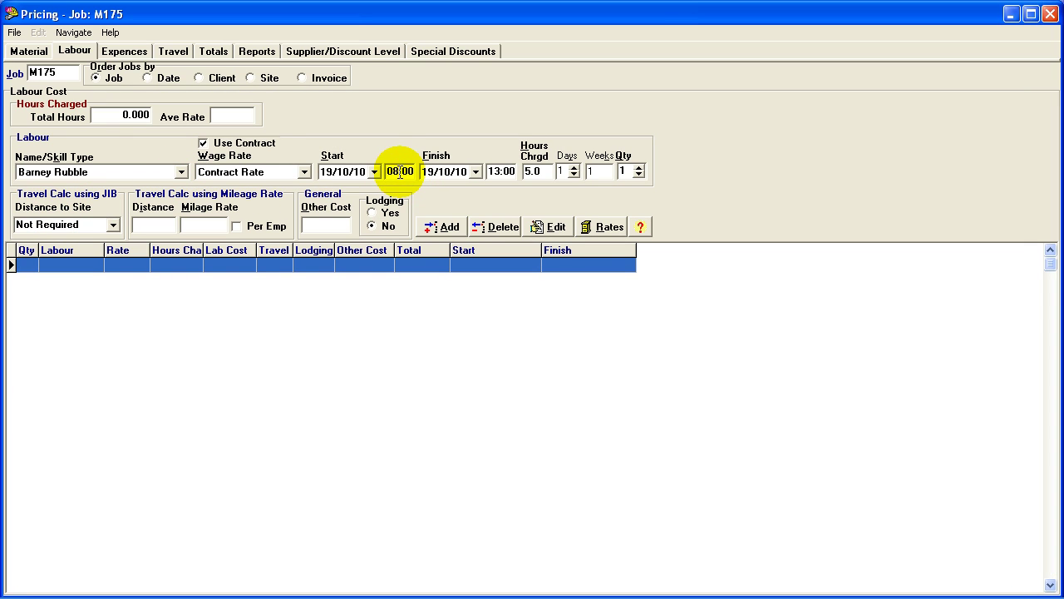
left_click(64, 77)
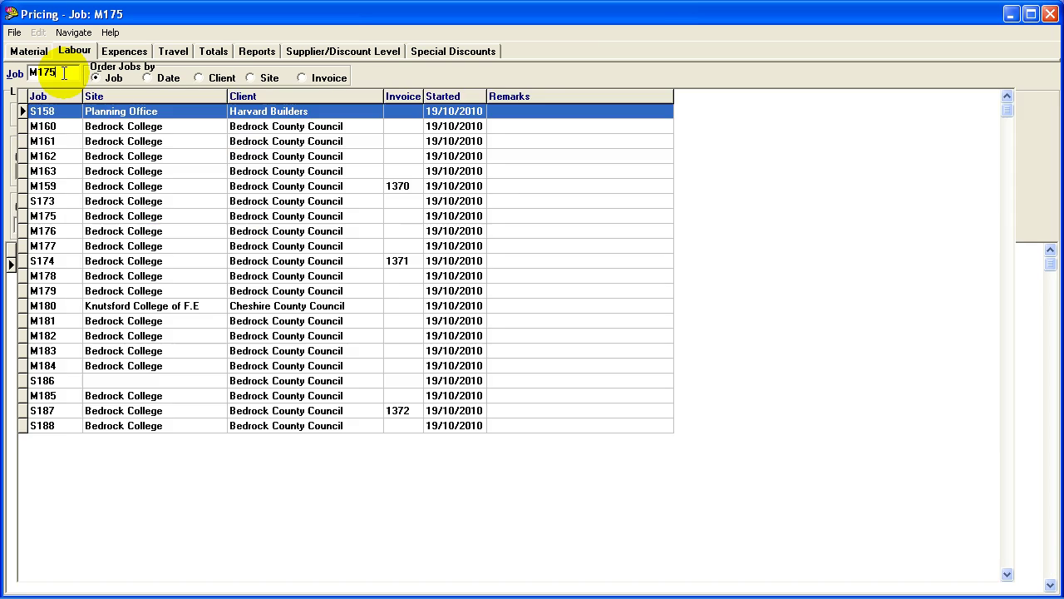
left_click(59, 423)
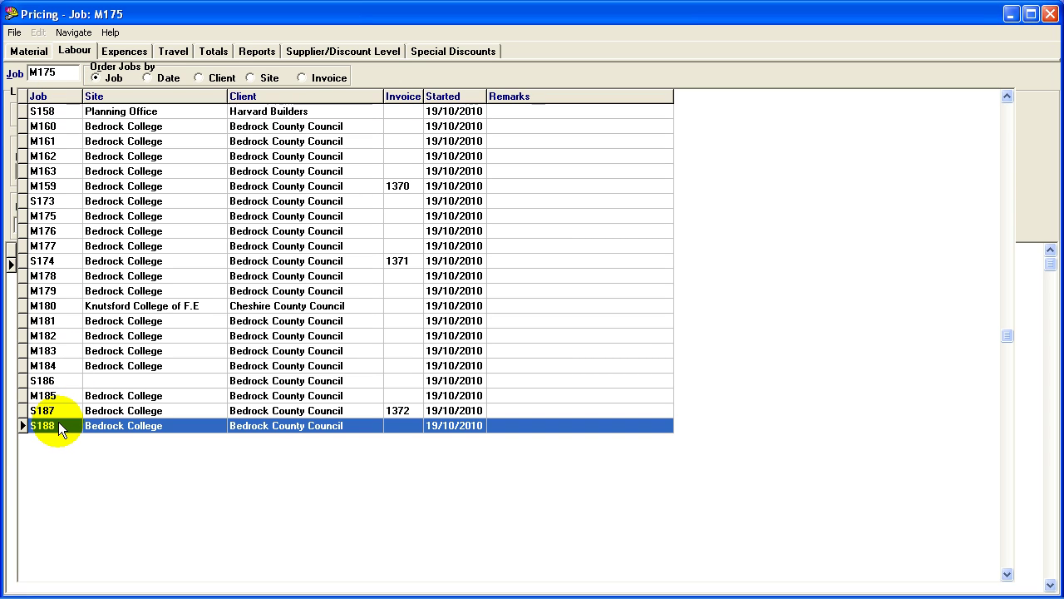
left_click(59, 422)
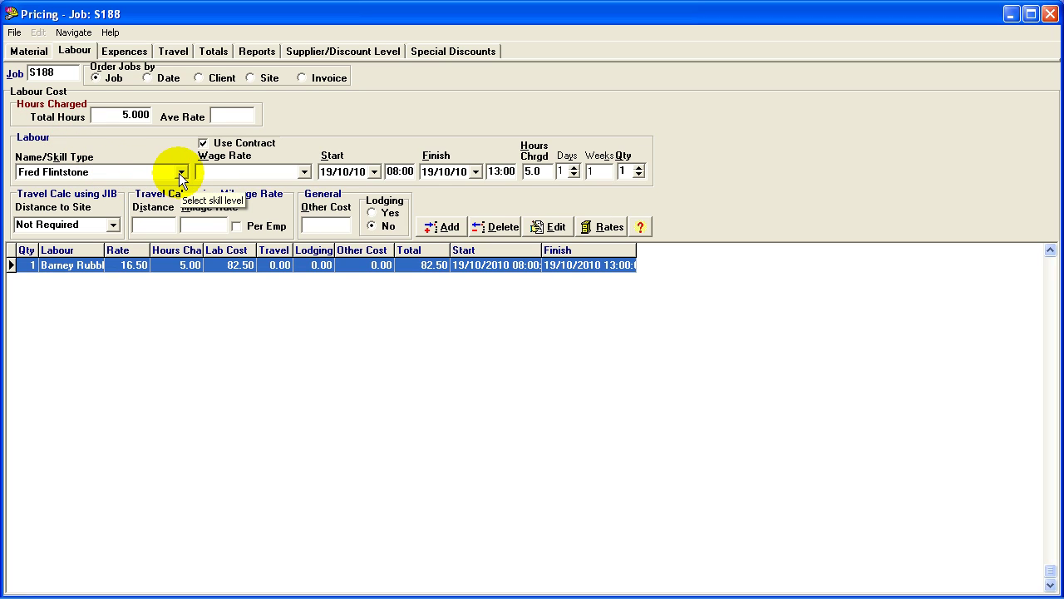
Post a distributable expense 'Plant1' costing 50, distributed L
left_click(125, 51)
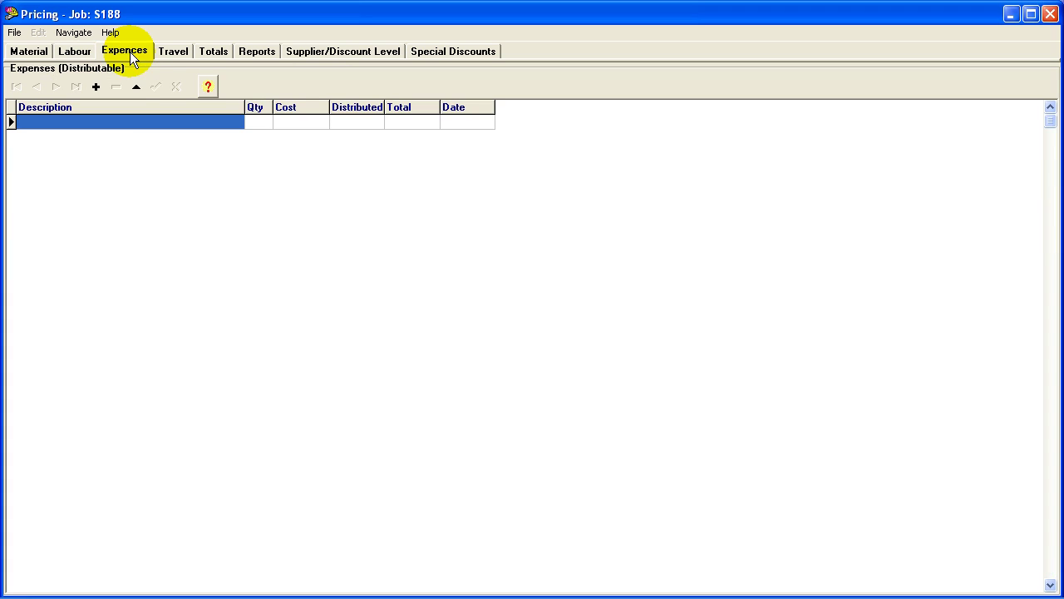
left_click(194, 122)
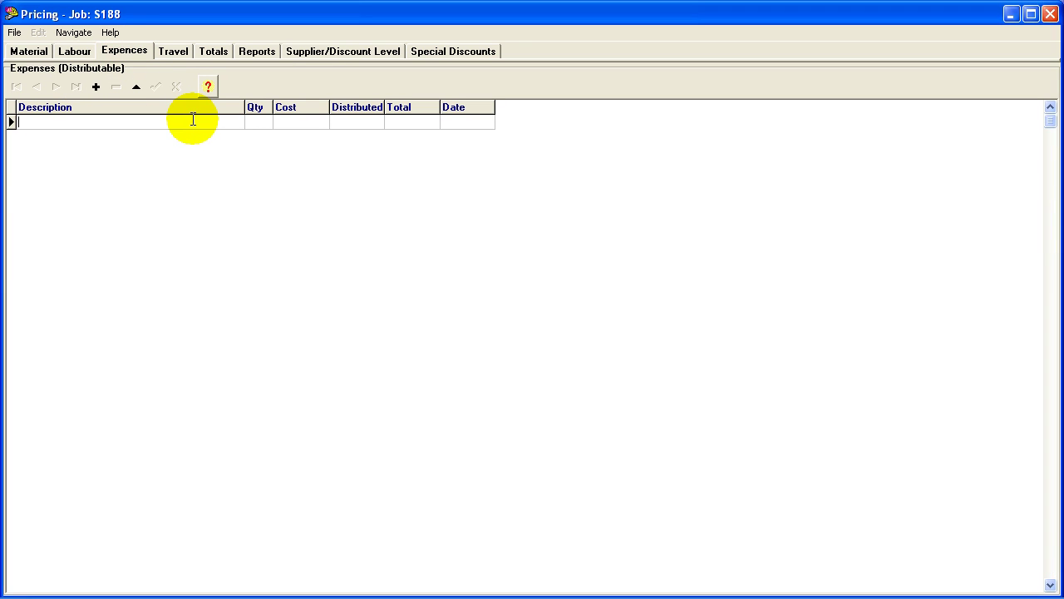
type("Plant")
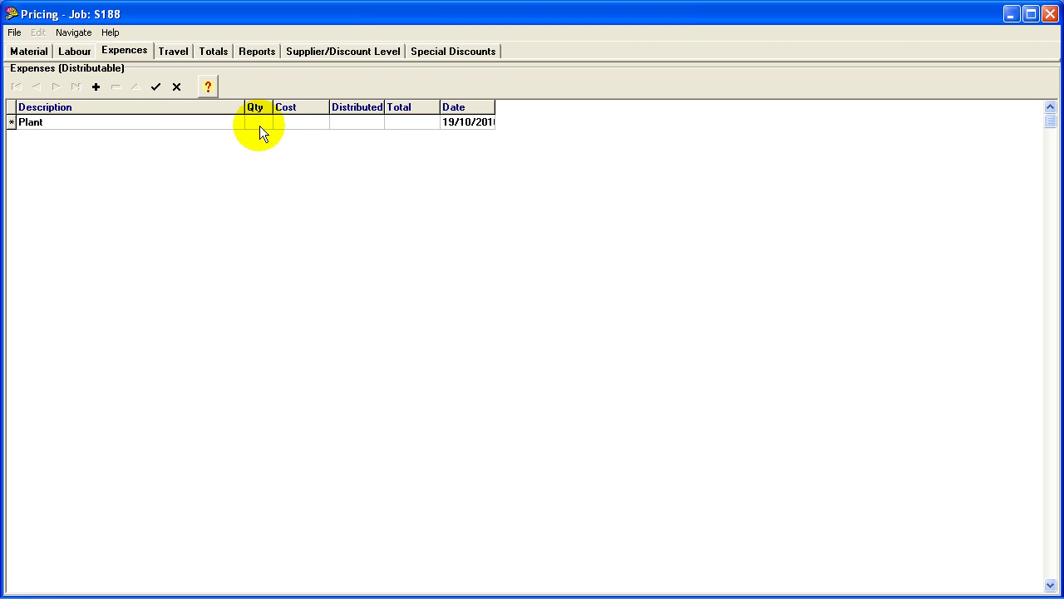
type("1")
left_click(299, 122)
type("50")
left_click(351, 125)
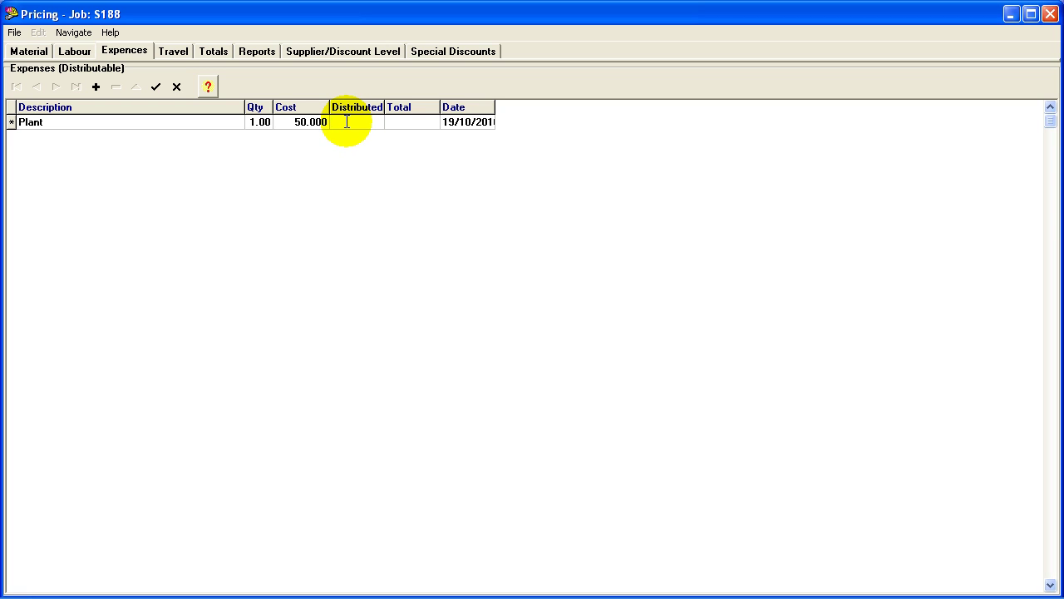
type("L")
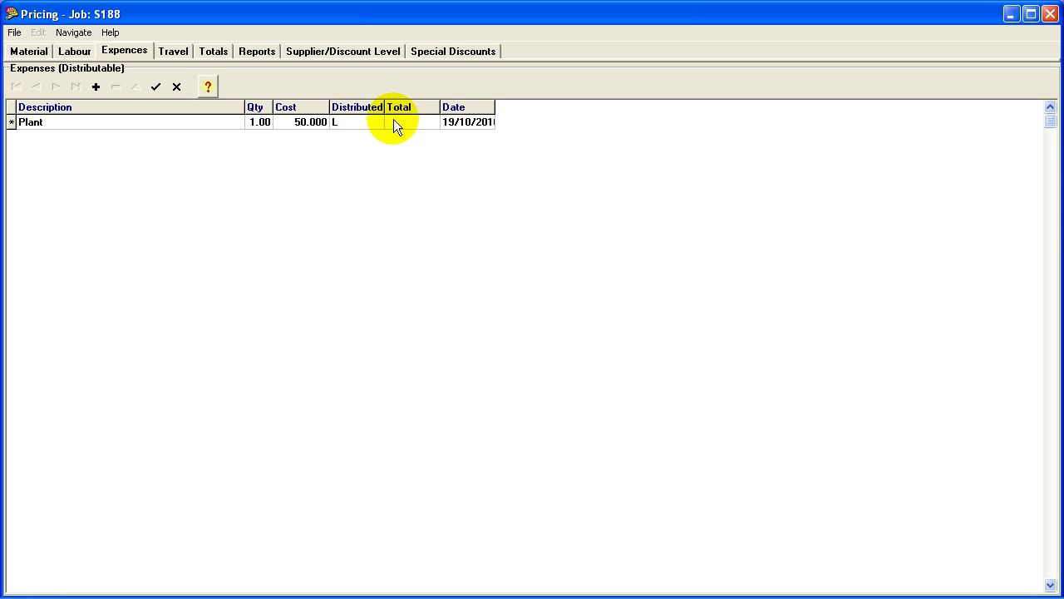
left_click(155, 87)
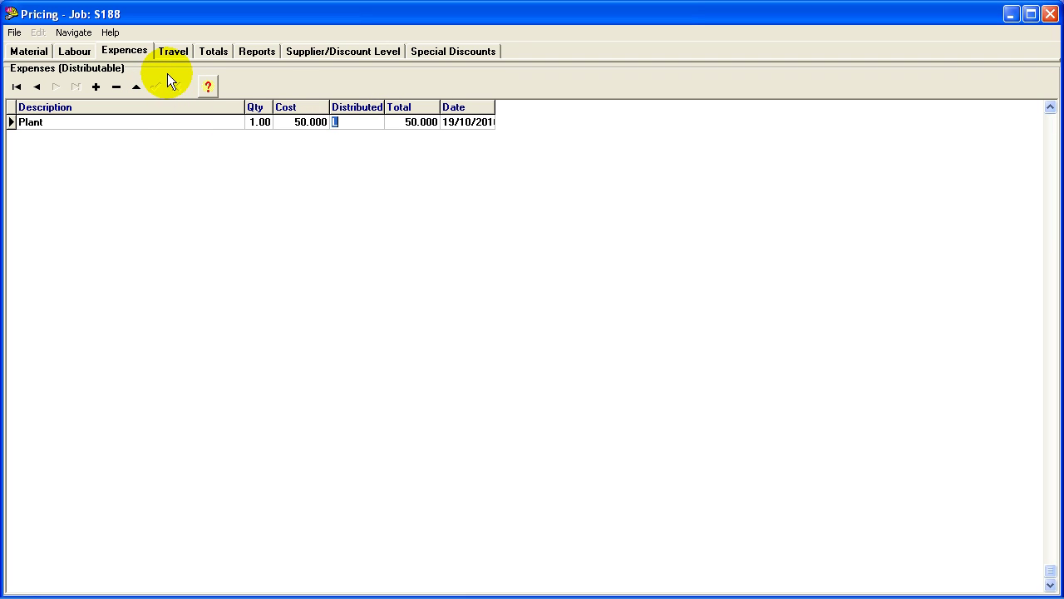
On Totals, set Labour markup to 40% and PM Equipment profit to 25
left_click(204, 53)
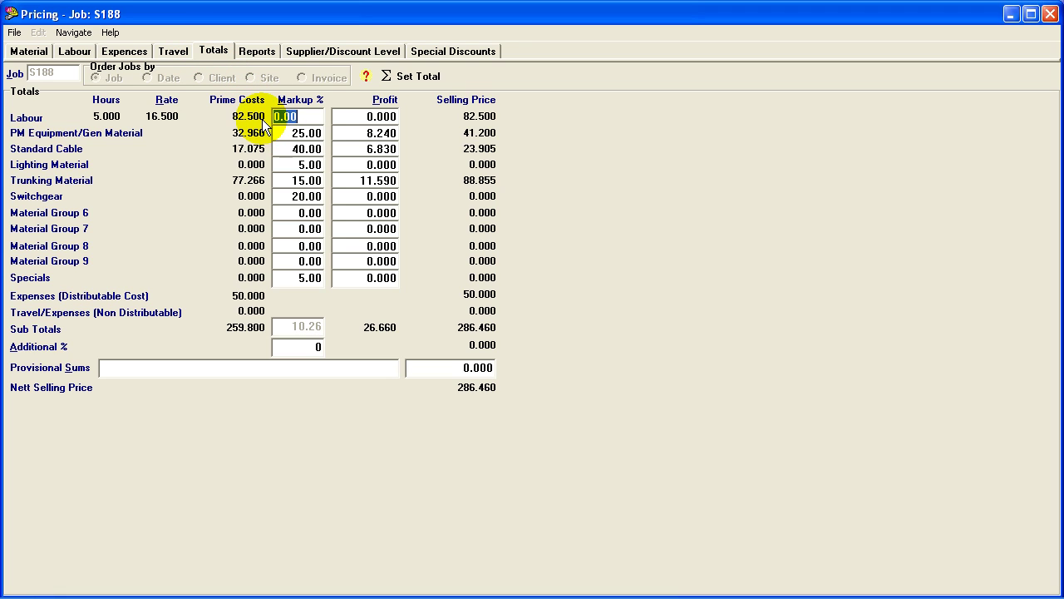
type("40")
key("Return")
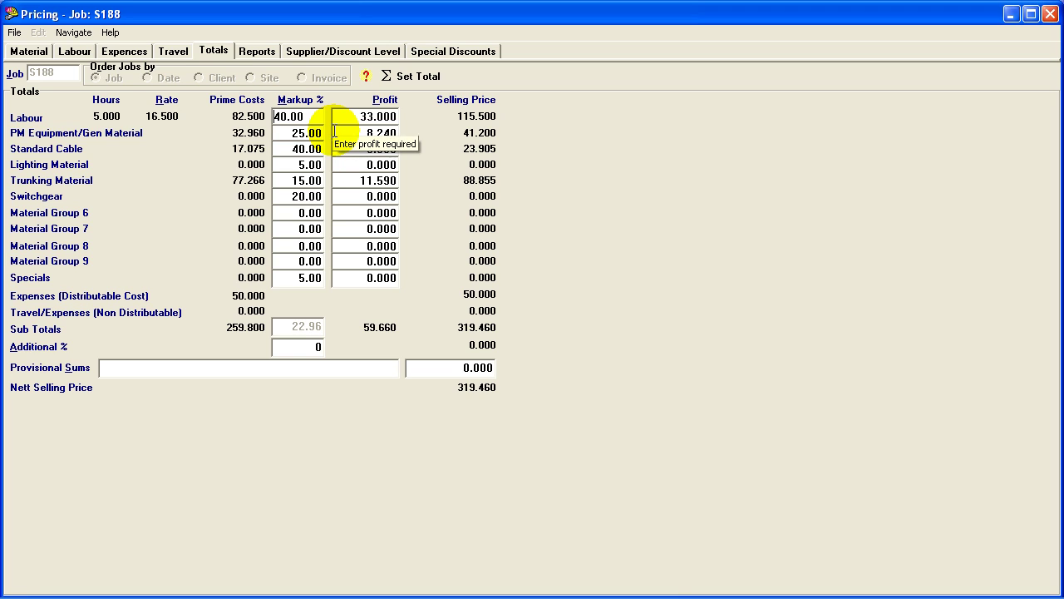
left_click(335, 131)
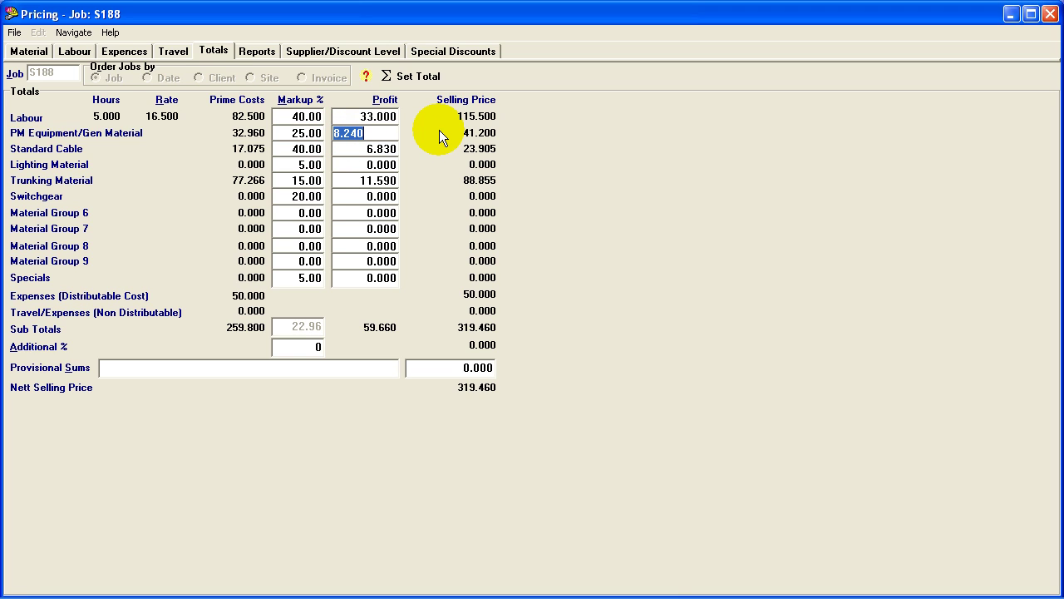
type("25")
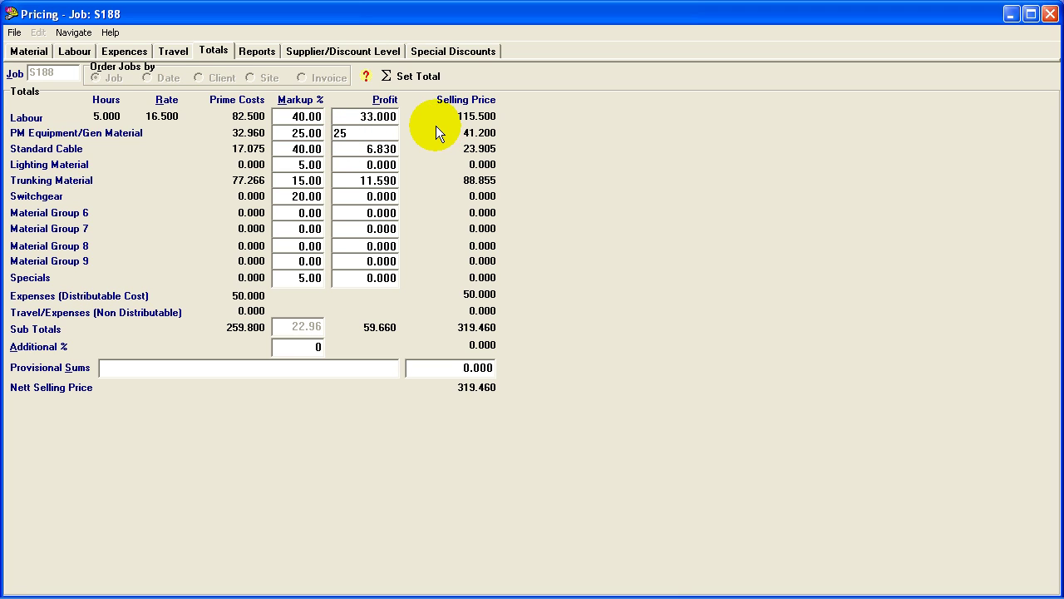
key("Return")
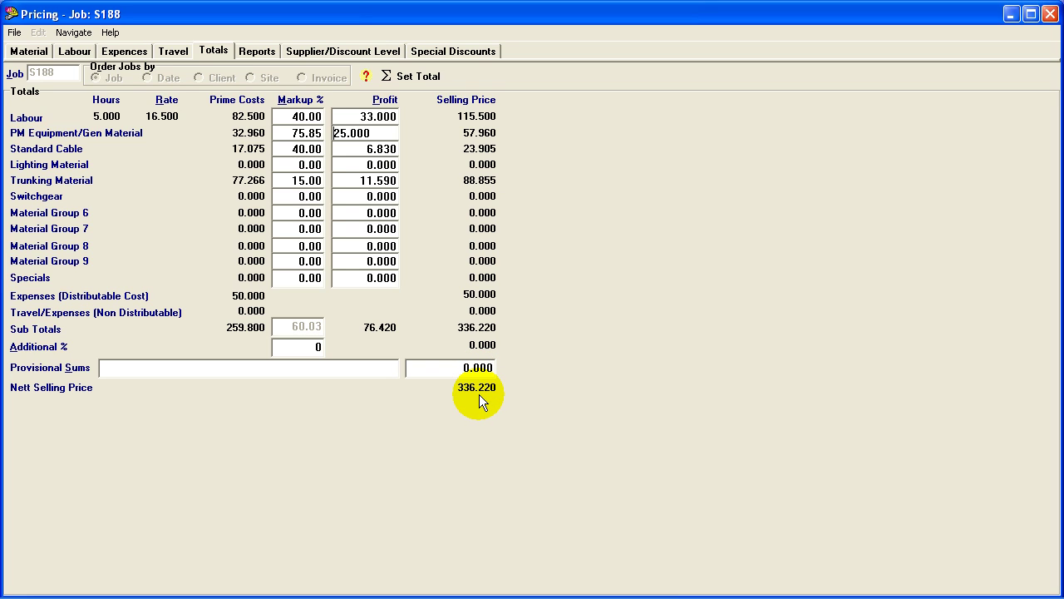
Set the job's new selling price to 375, adjusting both labour and material markups
left_click(416, 75)
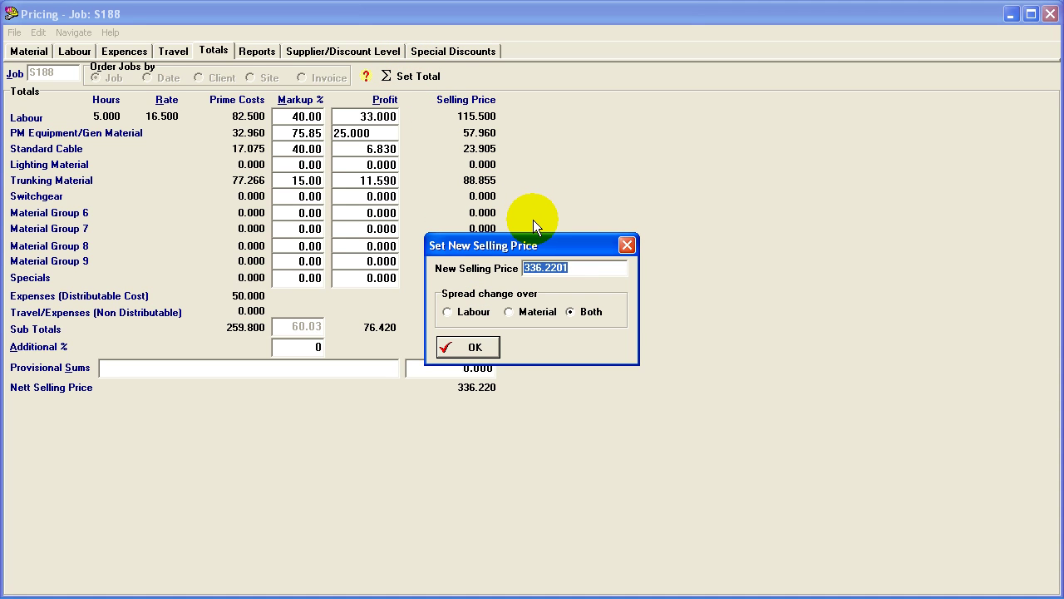
type("375")
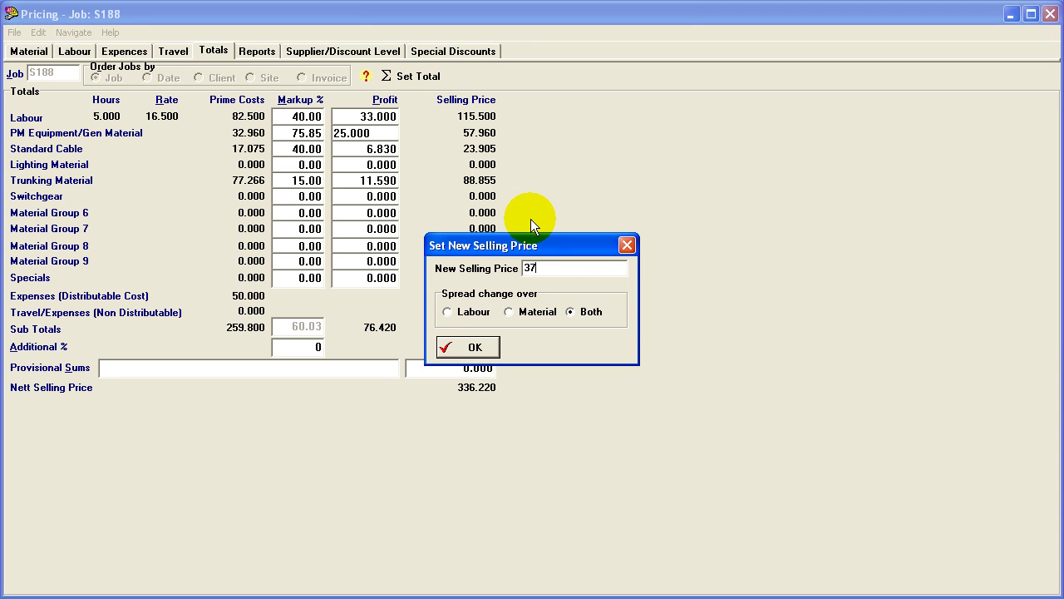
left_click(485, 348)
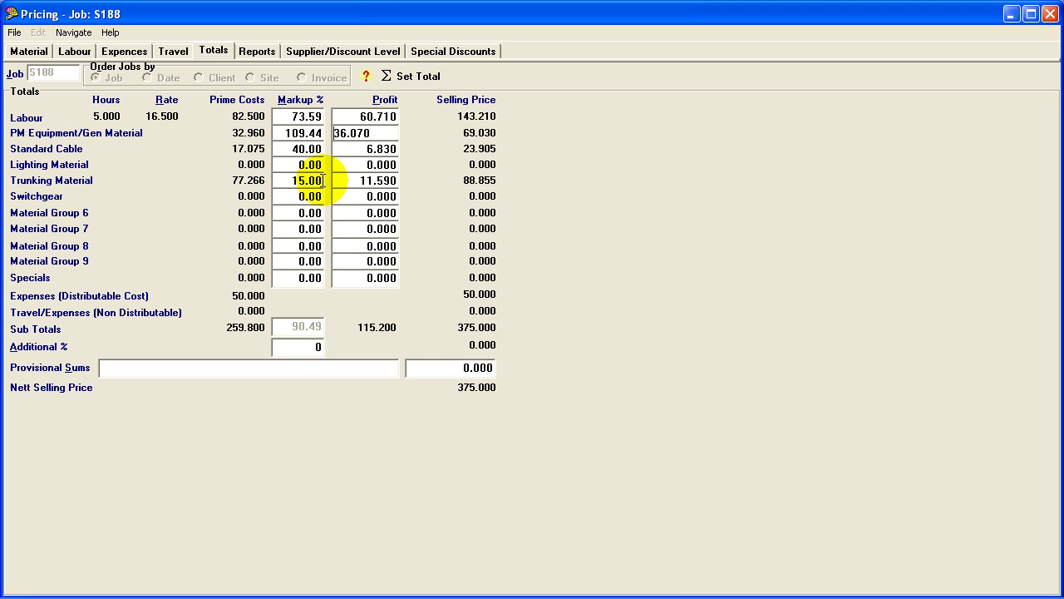
Open the job's Reports page and preview the Quotation and Invoice Non Itemised report entries
left_click(263, 49)
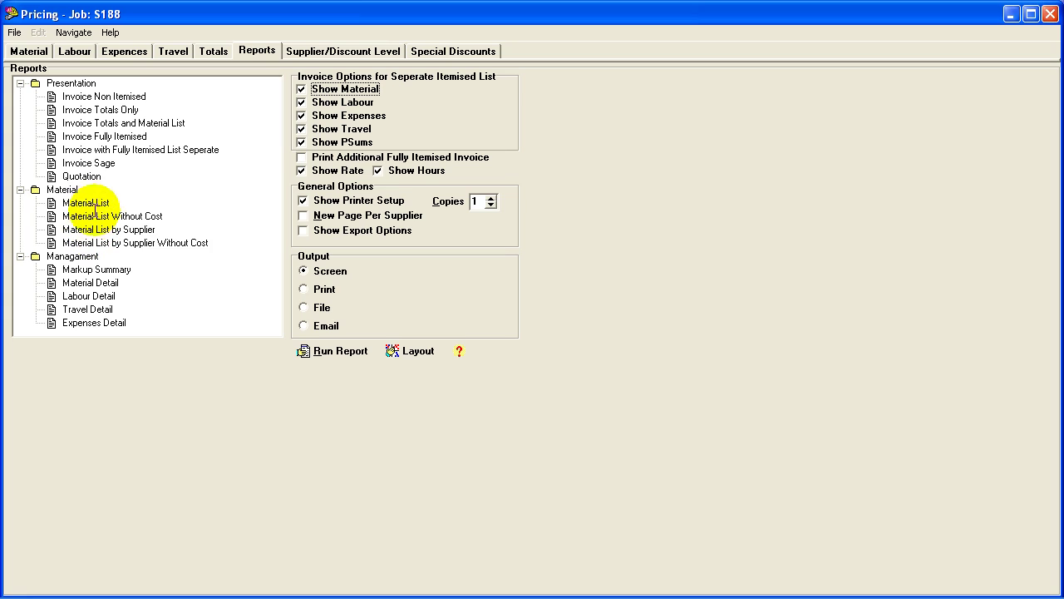
left_click(84, 177)
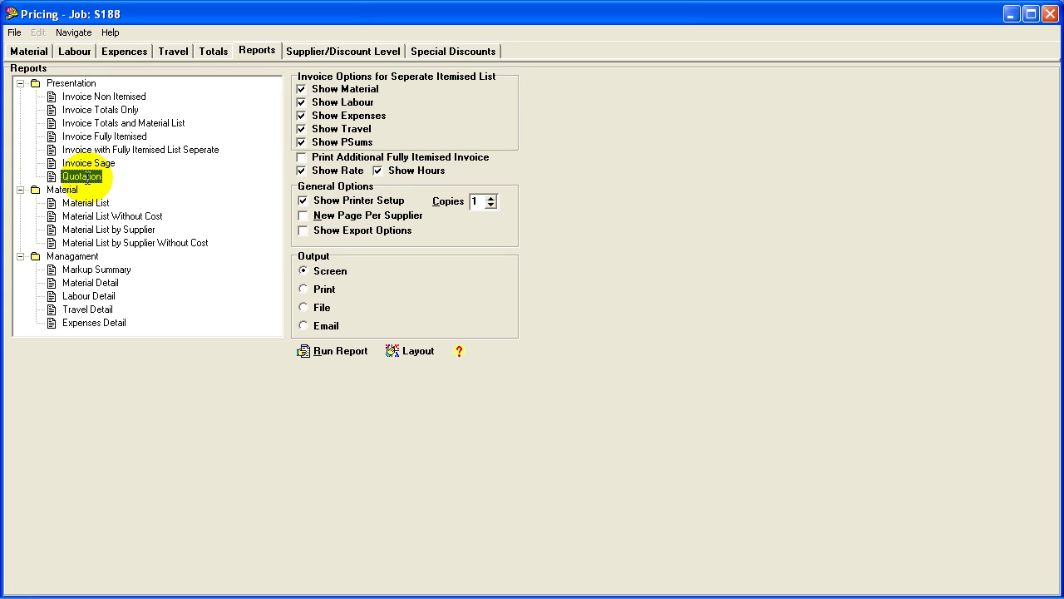
left_click(82, 96)
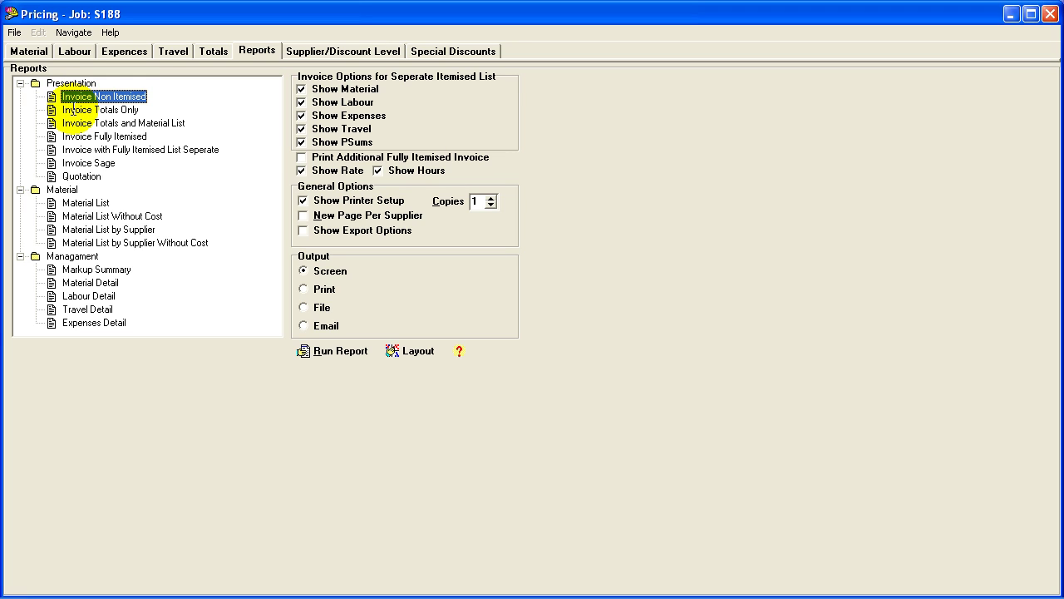
Check Invoice Totals Only, then choose Invoice Fully Itemised as the report to output
left_click(73, 110)
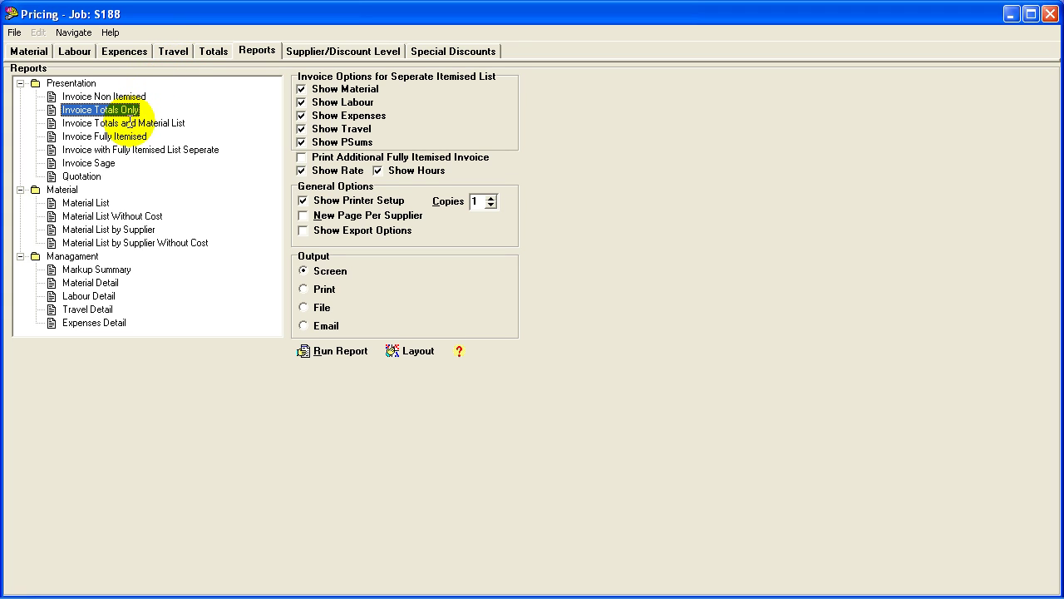
left_click(127, 137)
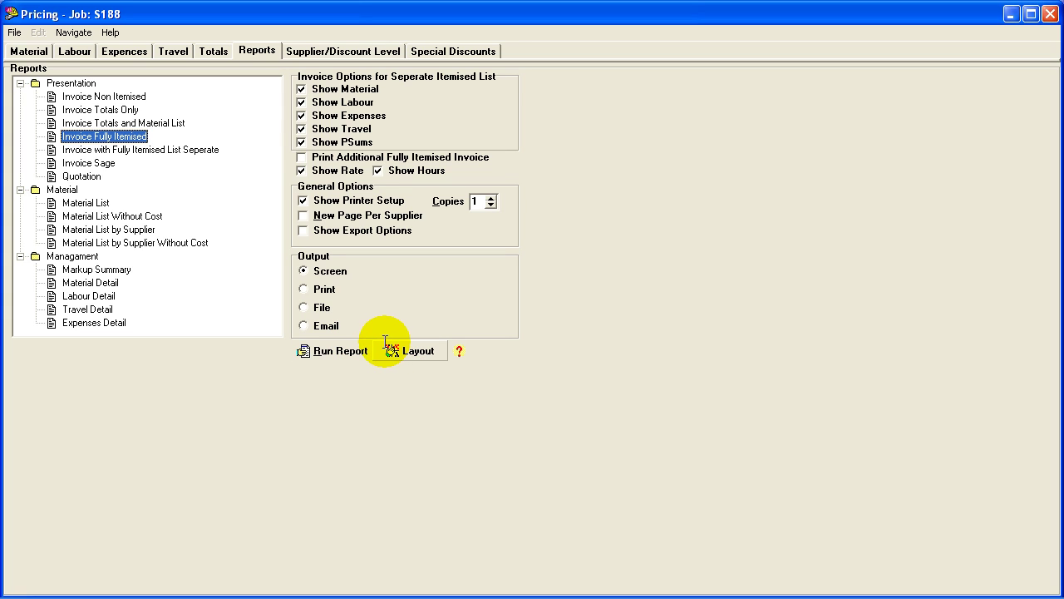
Run the itemised invoice report with 'Install Additional Sockets' as the invoice description
left_click(344, 351)
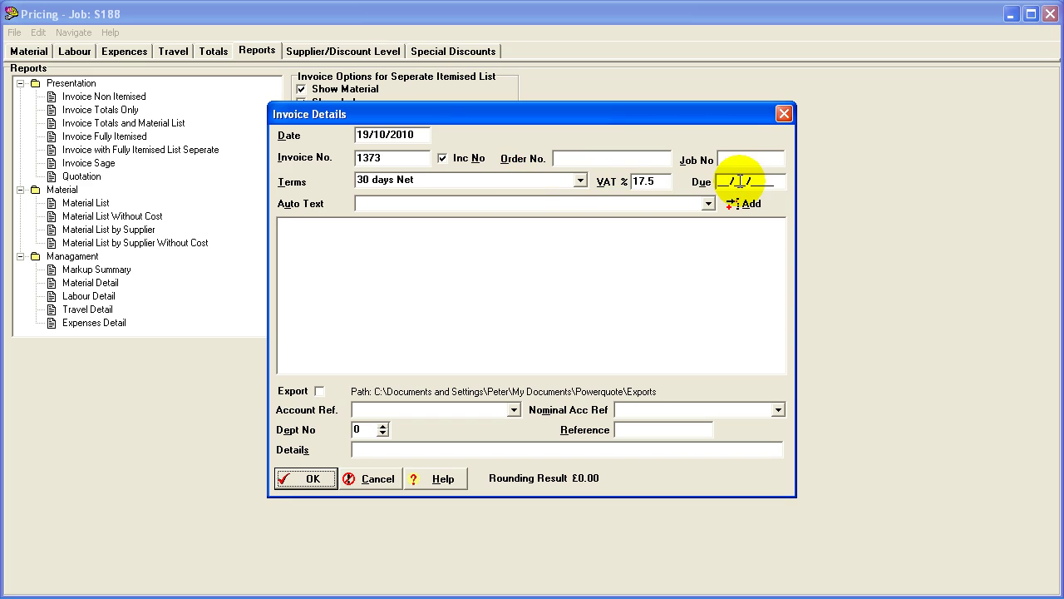
left_click(480, 246)
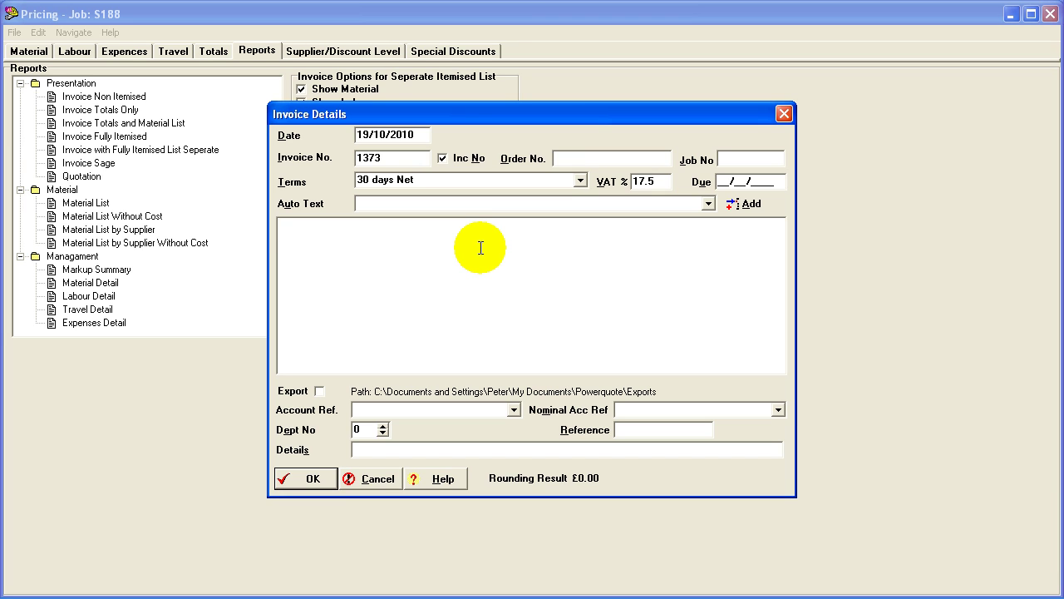
type("Install Additional Sockets")
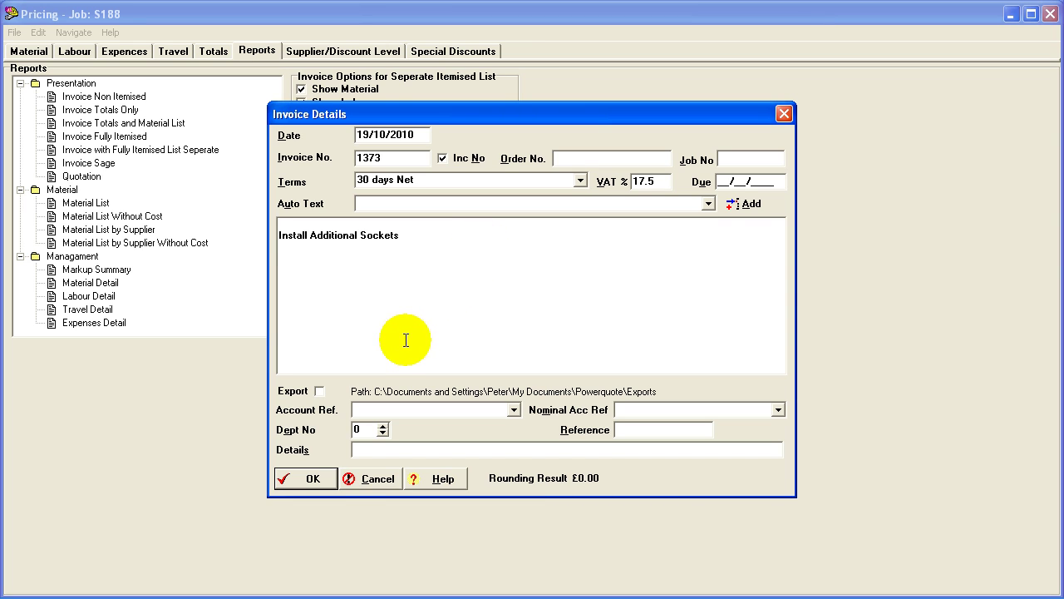
left_click(311, 478)
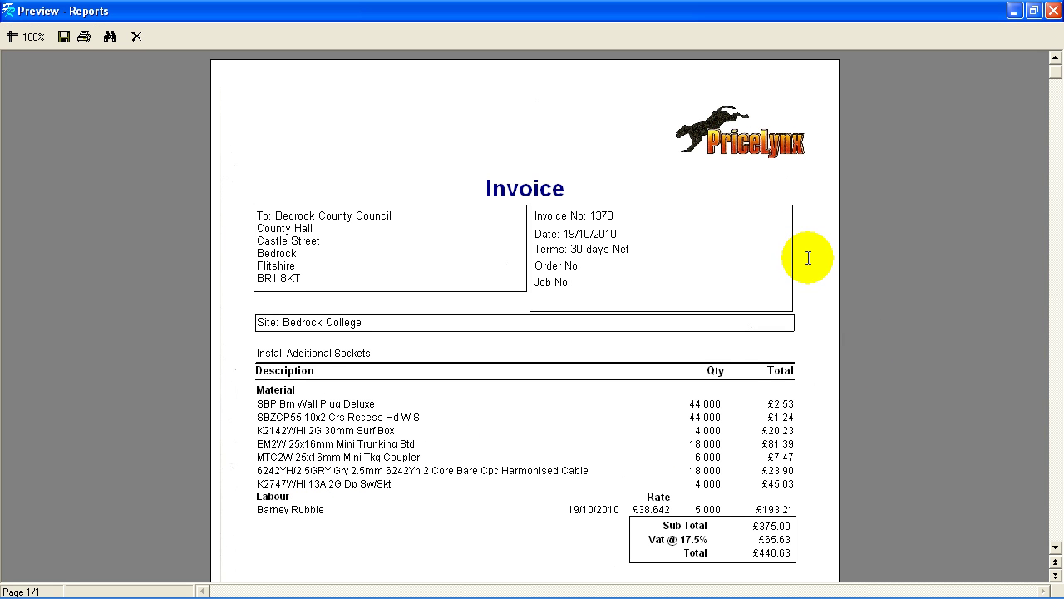
scroll(809, 258, "down", 1)
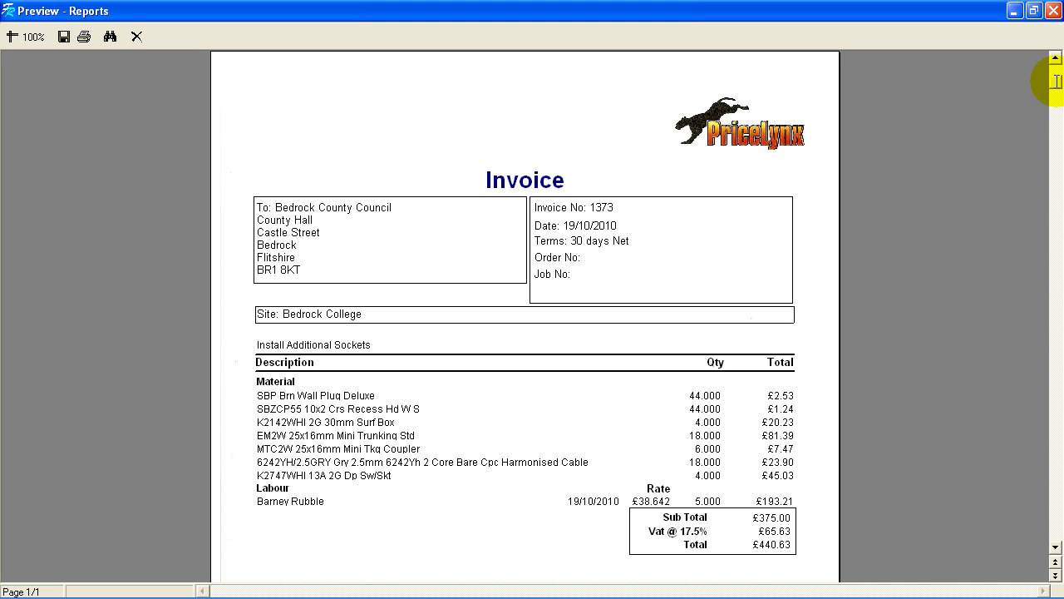
left_click_drag(1054, 82, 1028, 95)
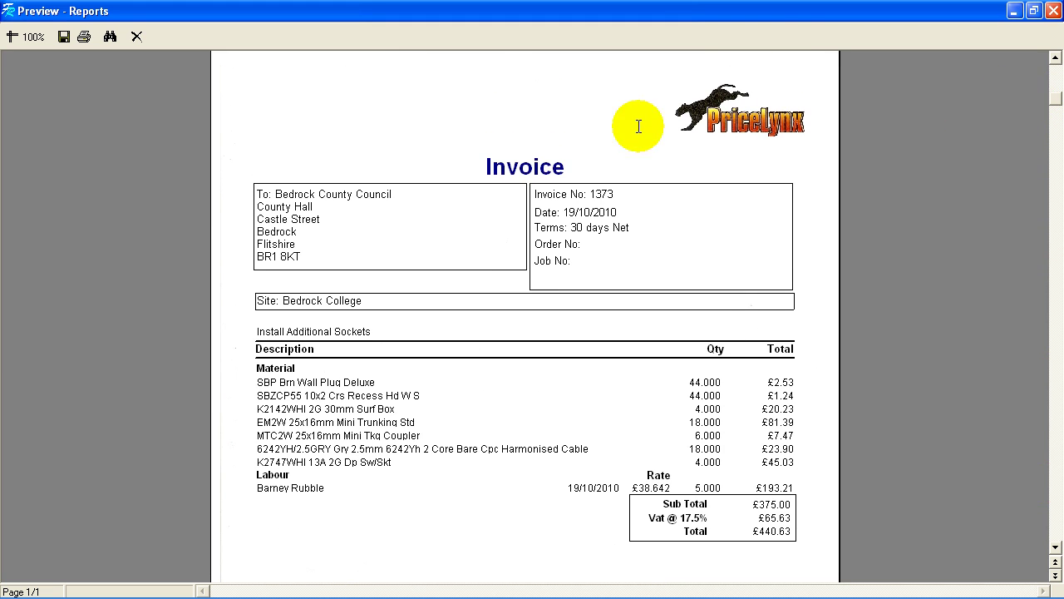